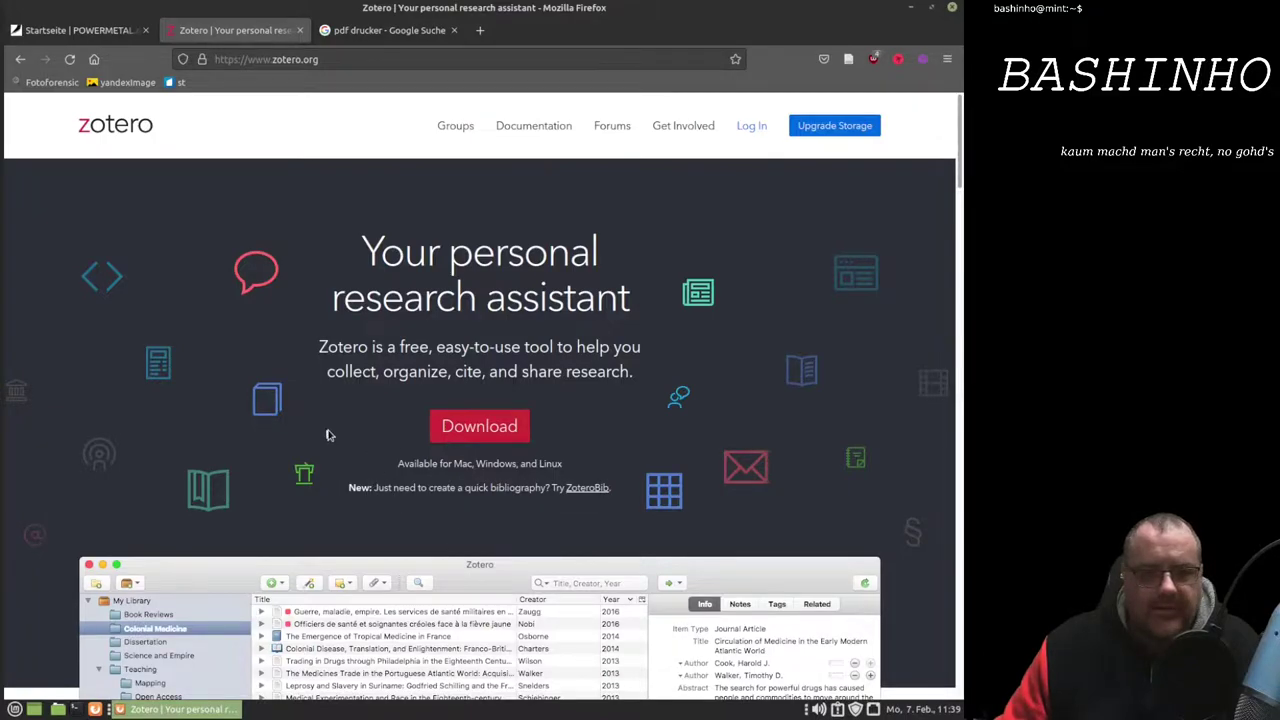
# - Scroll the Zotero page, then switch to the 'Startseite | POWERMETAL' tab
pyautogui.scroll(-4, 329, 434)
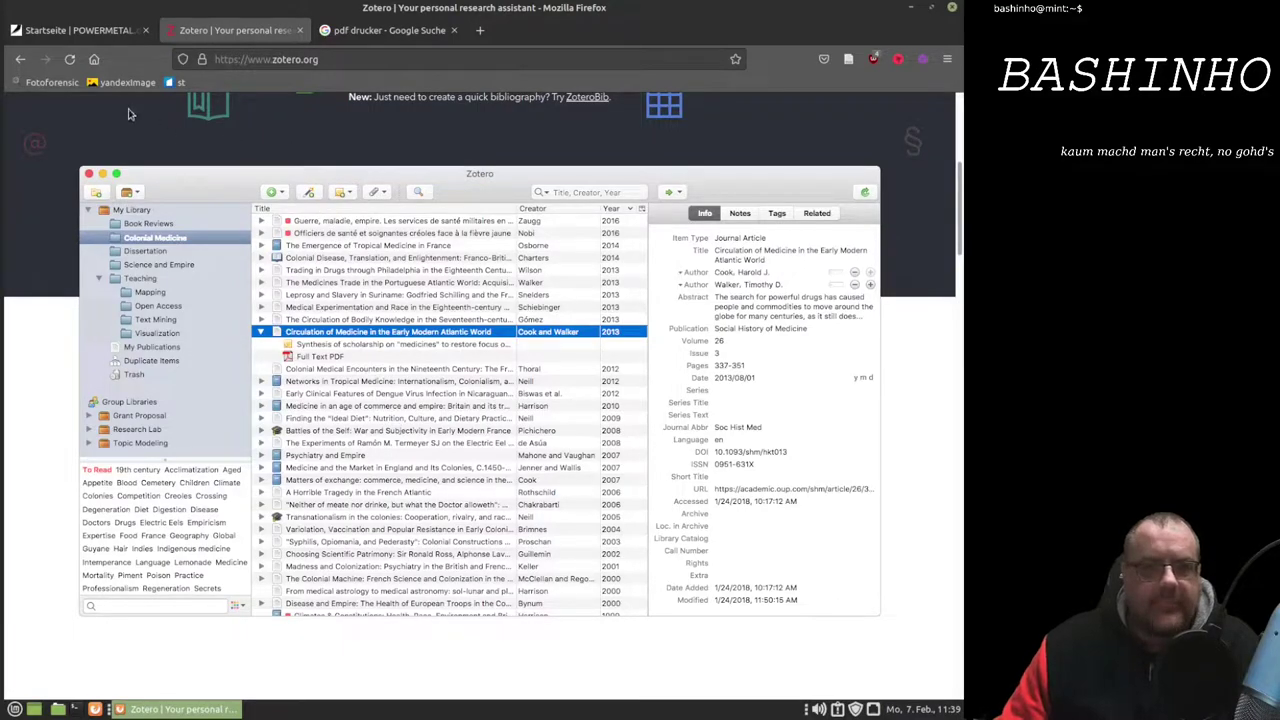
pyautogui.click(108, 33)
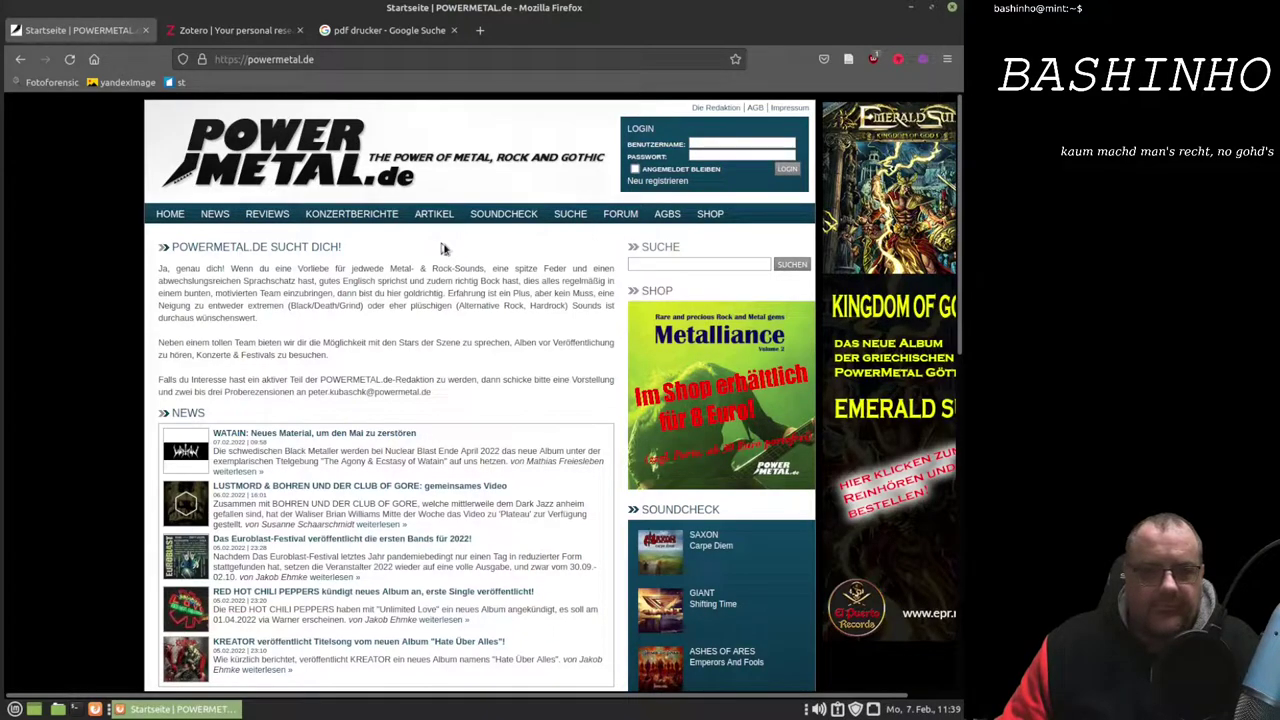
# - Launch the screenshot tool with 'Bildschirmfoto aufnehmen' from the page's context menu
pyautogui.rightClick(444, 248)
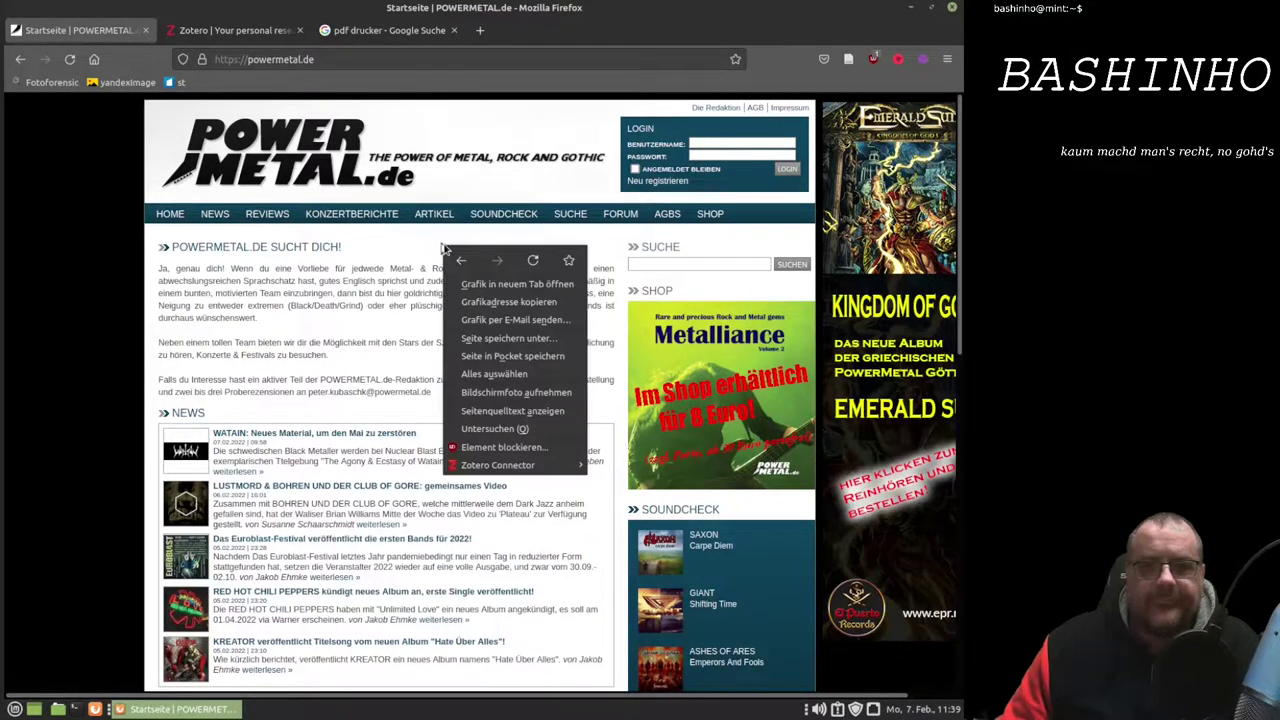
pyautogui.click(481, 394)
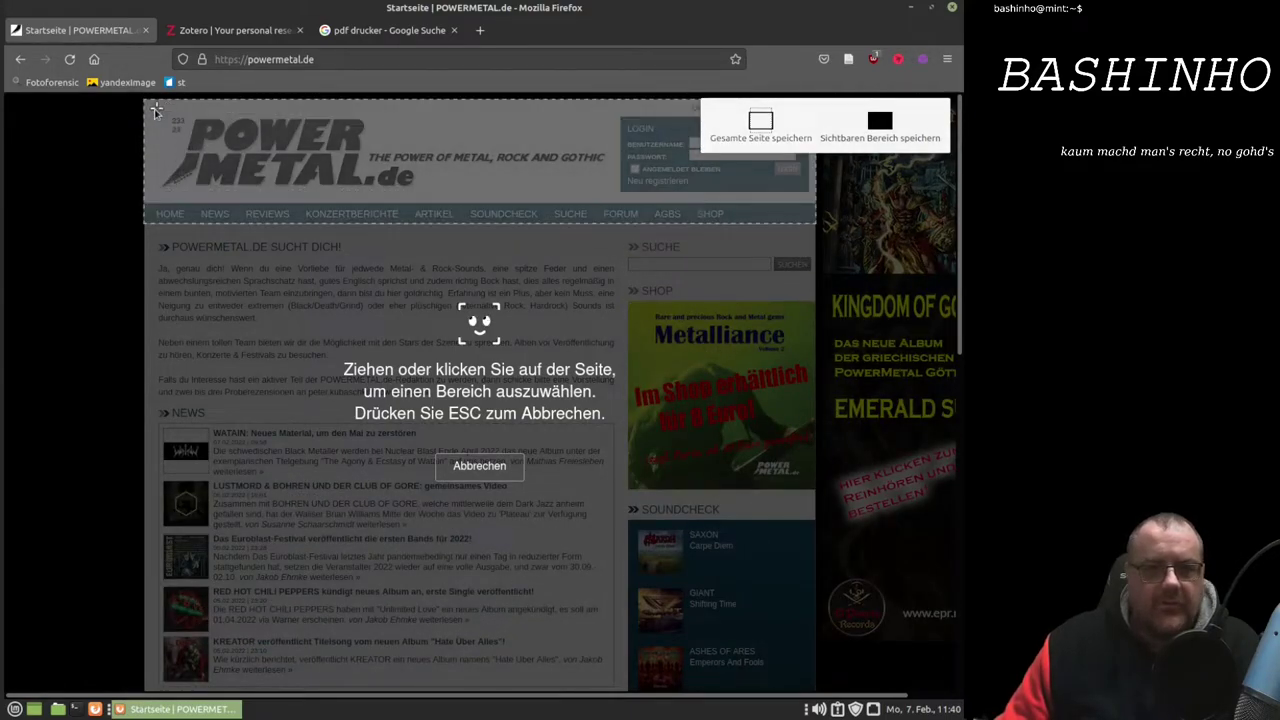
pyautogui.moveTo(158, 108)
pyautogui.mouseDown()
pyautogui.moveTo(609, 357)
pyautogui.moveTo(627, 342)
pyautogui.mouseUp()
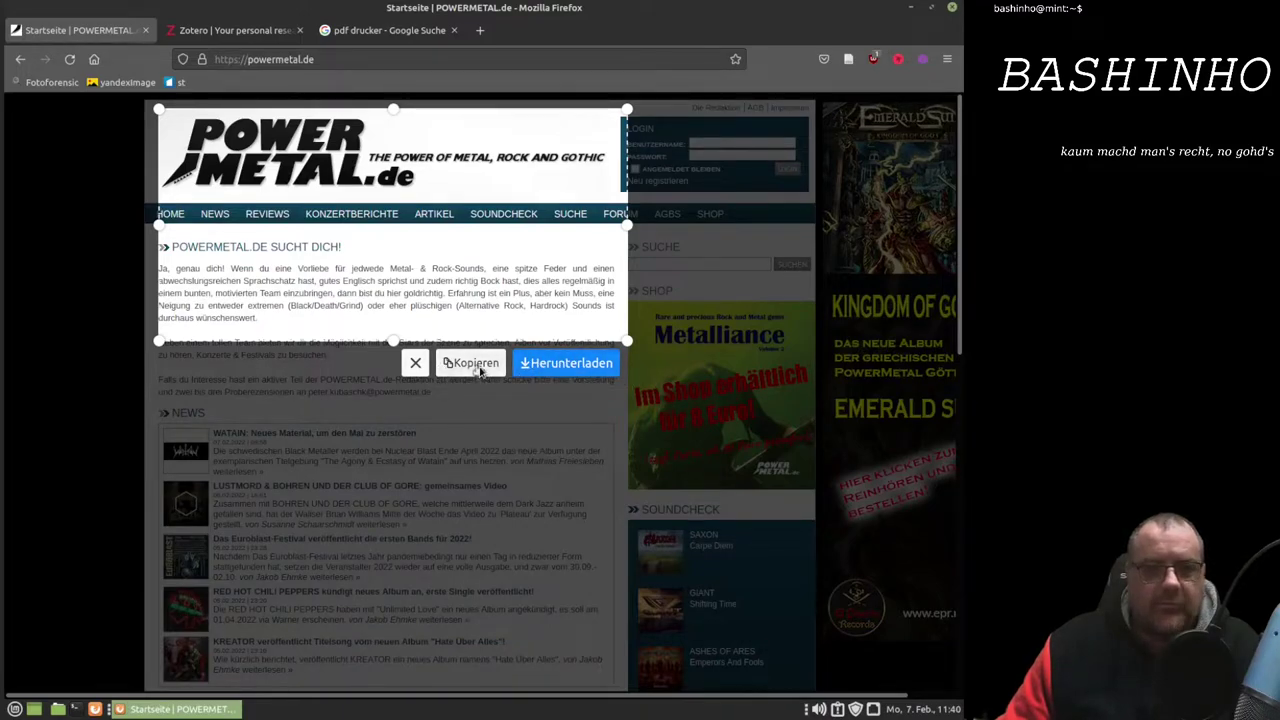
pyautogui.click(82, 132)
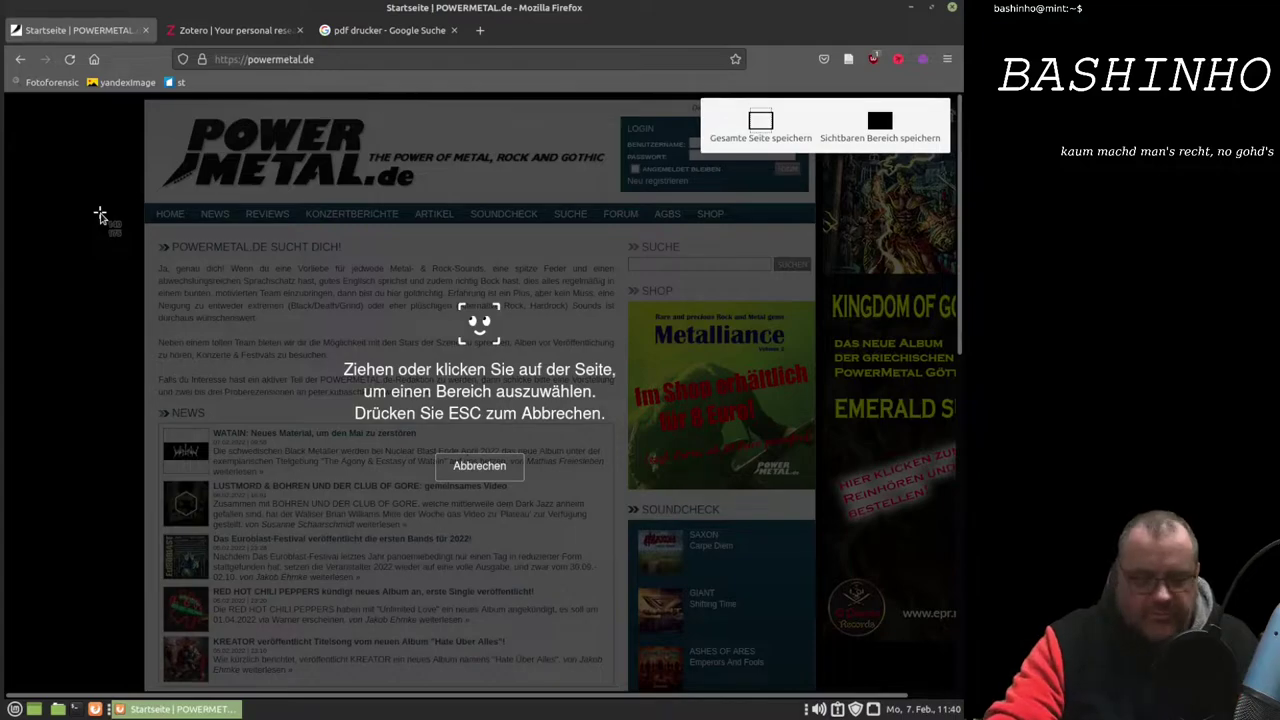
# - Open printing with Ctrl+P and set 'Als PDF speichern' to Querformat, giving 8 sheets
pyautogui.hotkey('ctrl', 'p')
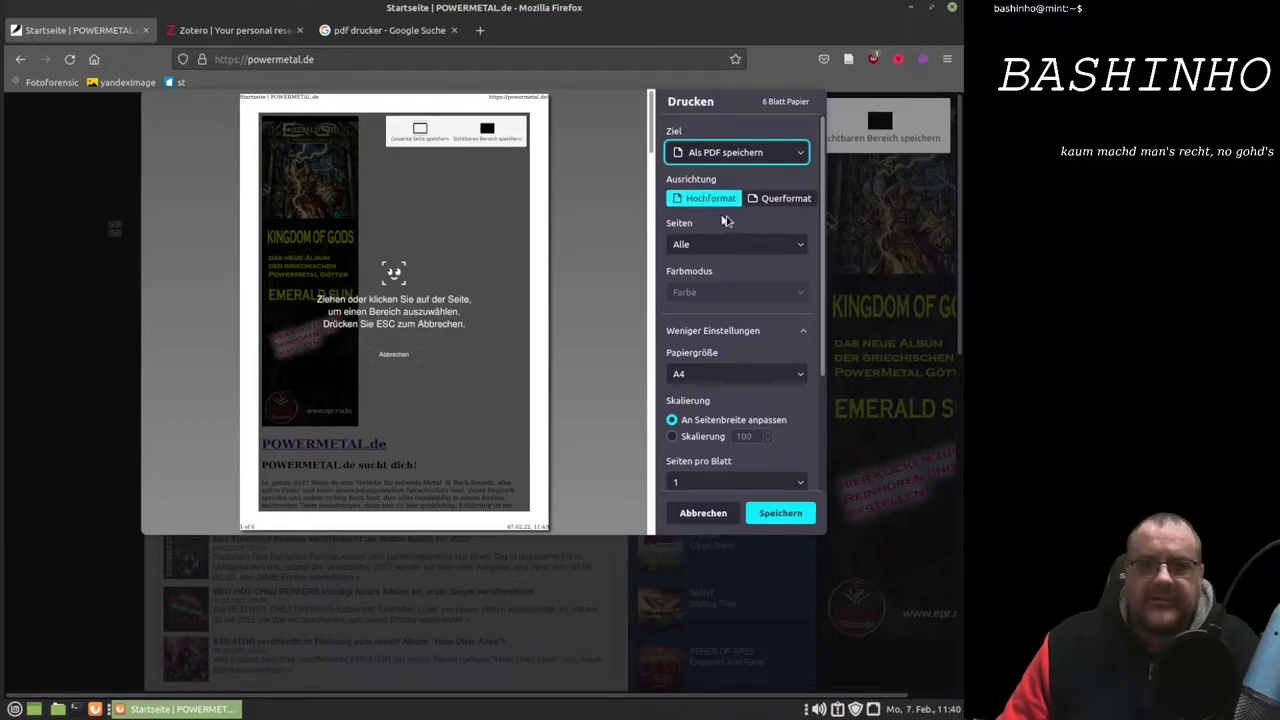
pyautogui.click(783, 198)
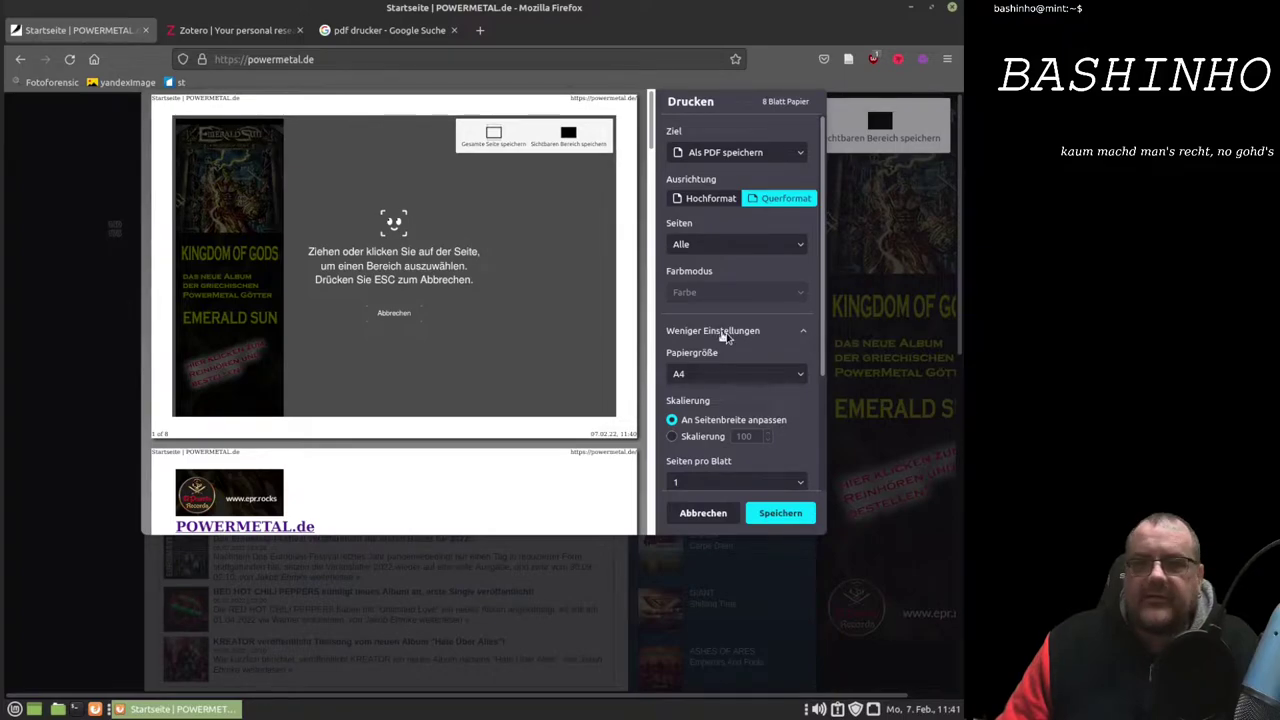
# - Collapse and re-expand the extra print settings, then toggle 'Hintergrund drucken' off and on repeatedly
pyautogui.click(726, 337)
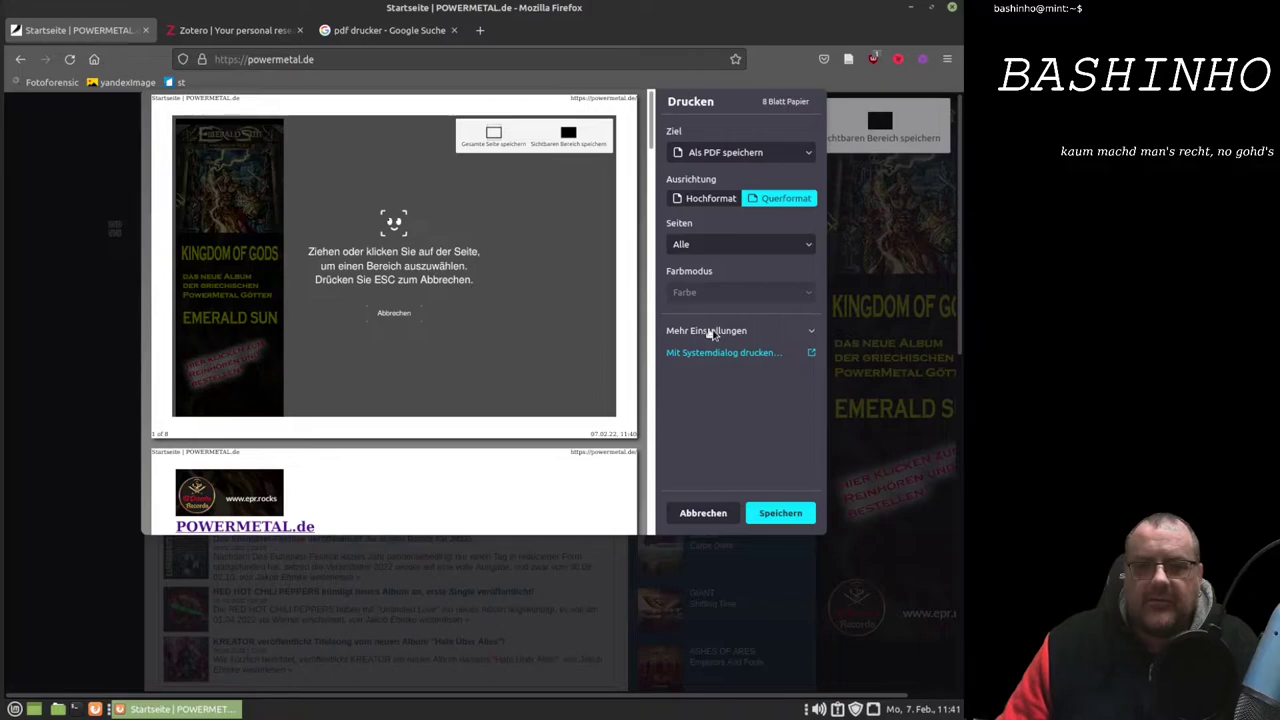
pyautogui.click(712, 335)
pyautogui.scroll(-3, 708, 350)
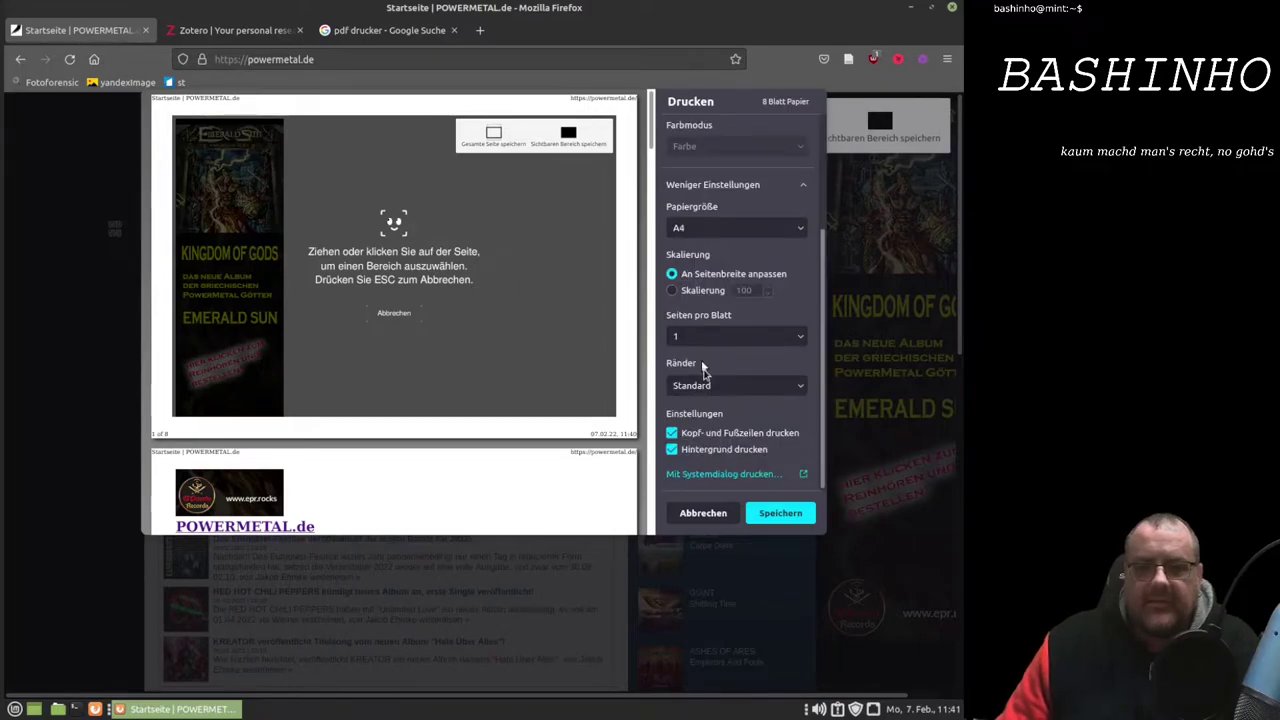
pyautogui.click(676, 450)
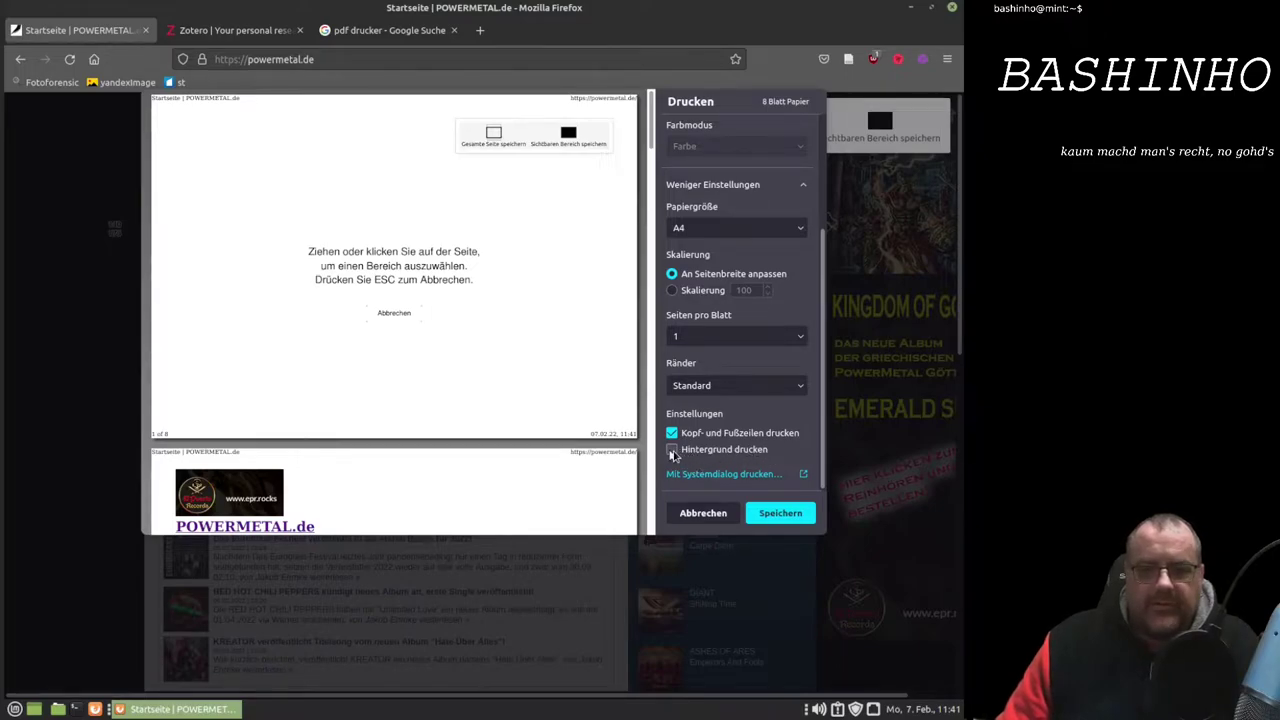
pyautogui.click(674, 452)
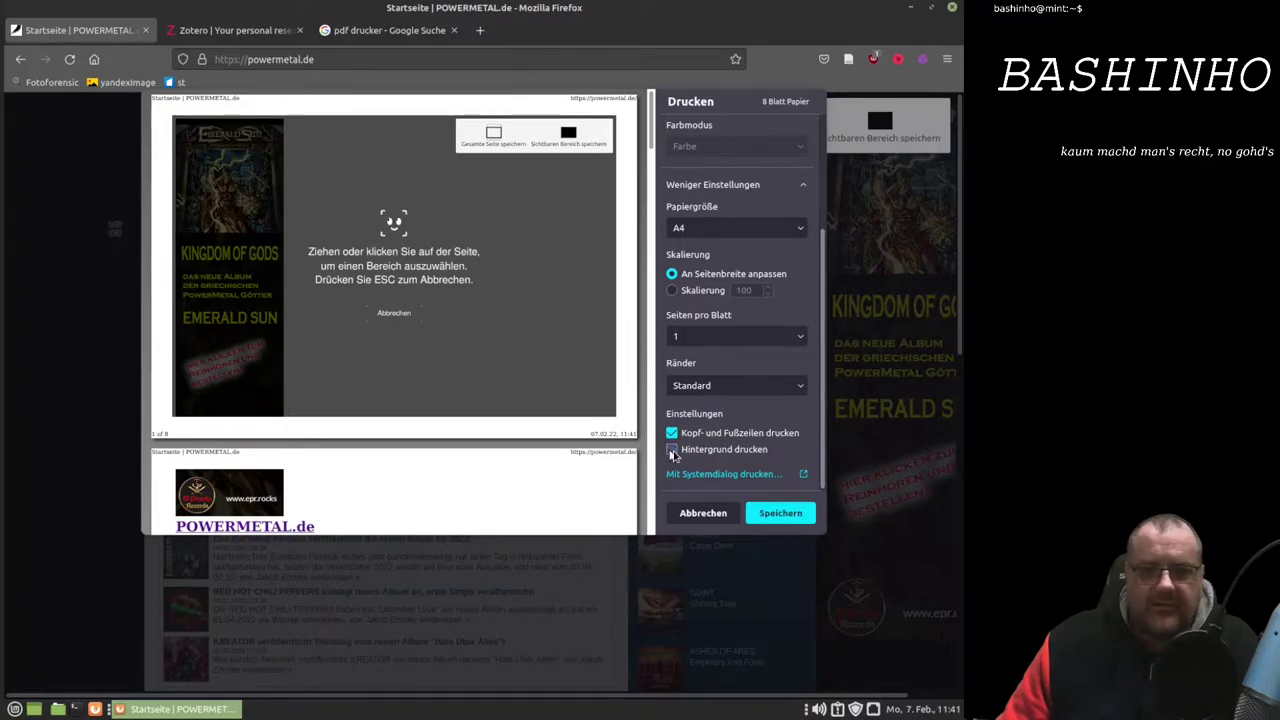
pyautogui.click(672, 451)
pyautogui.click(672, 451)
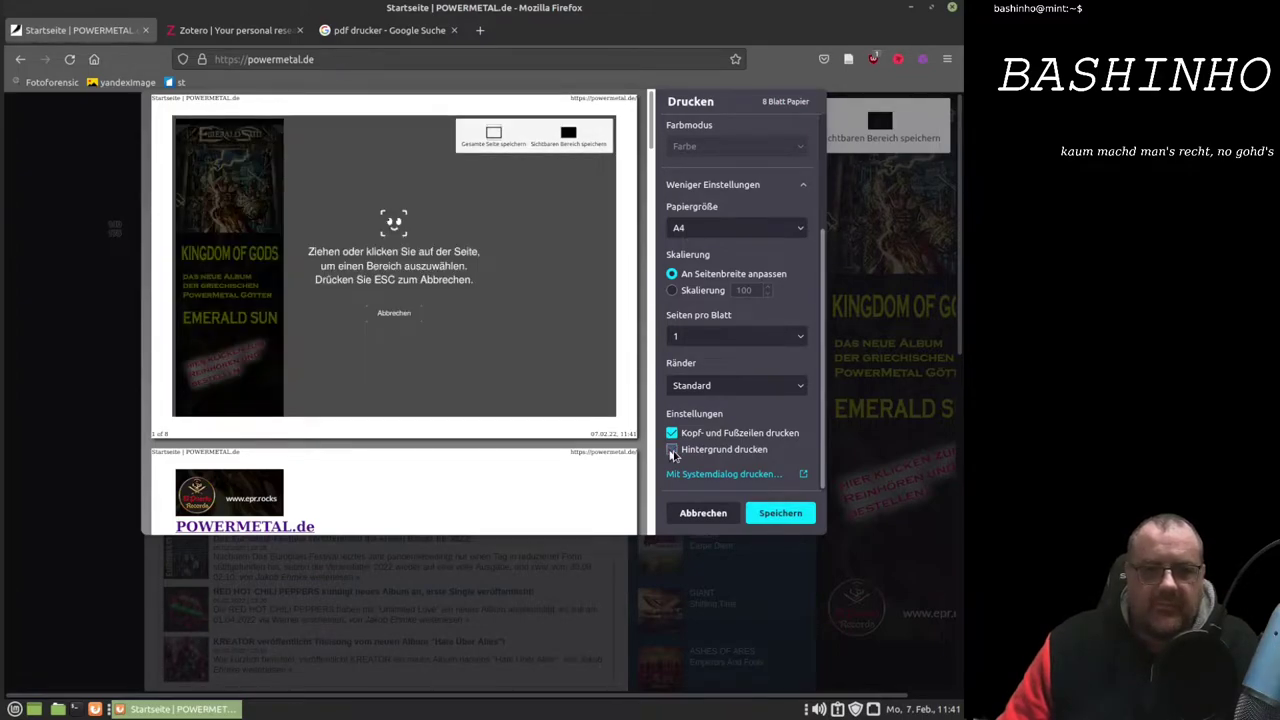
# - Re-enable 'Hintergrund drucken', review the 8-page preview, cancel printing and switch to the 'pdf drucker' tab
pyautogui.click(672, 451)
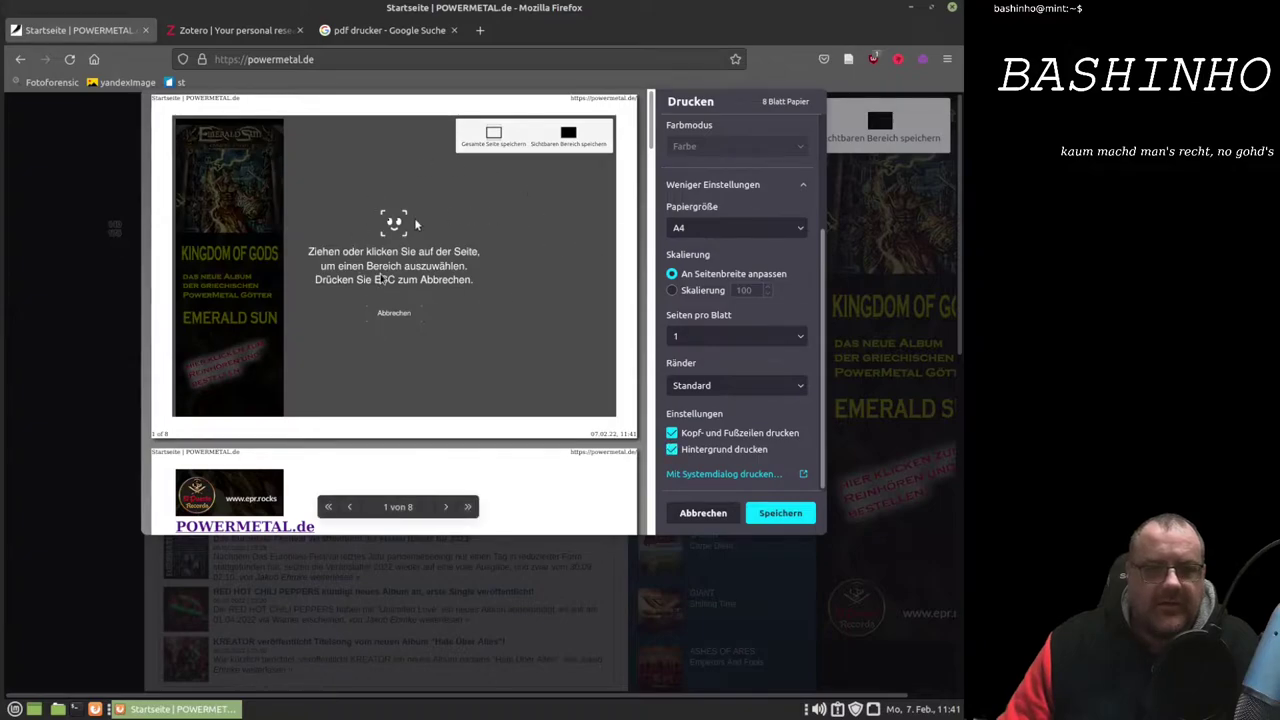
pyautogui.scroll(-5, 520, 346)
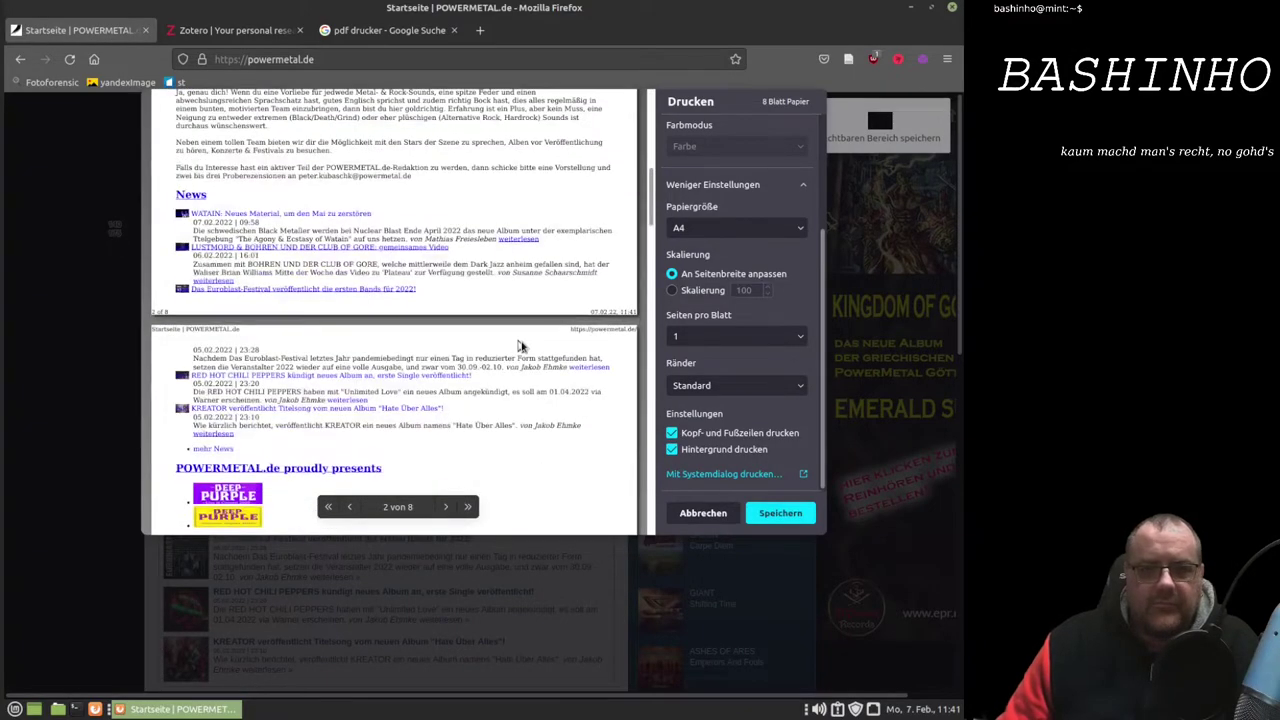
pyautogui.scroll(5, 520, 346)
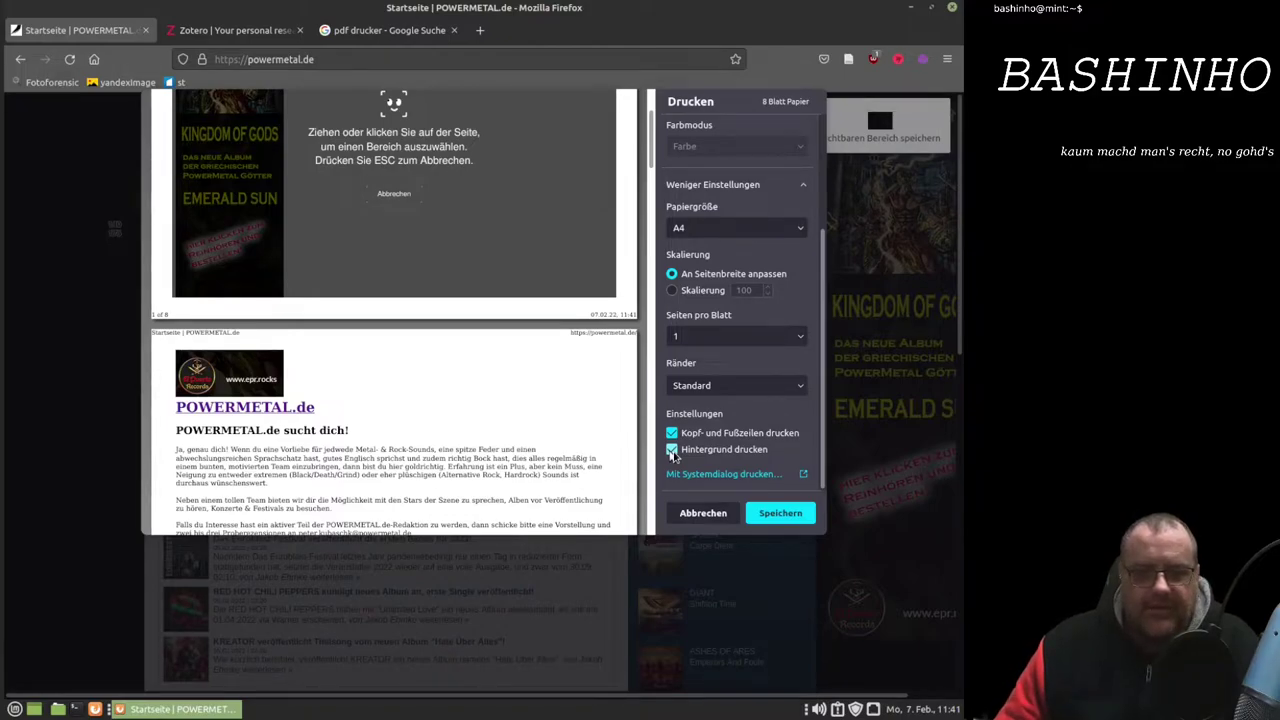
pyautogui.click(672, 451)
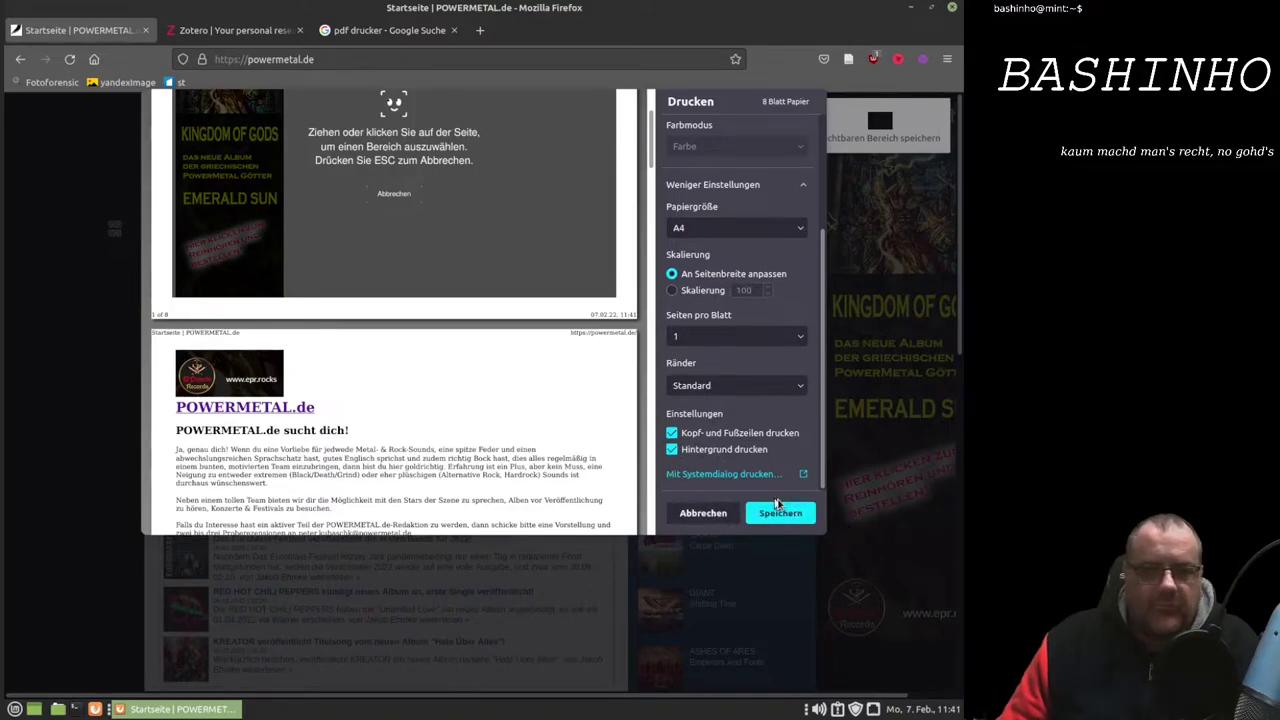
pyautogui.click(705, 514)
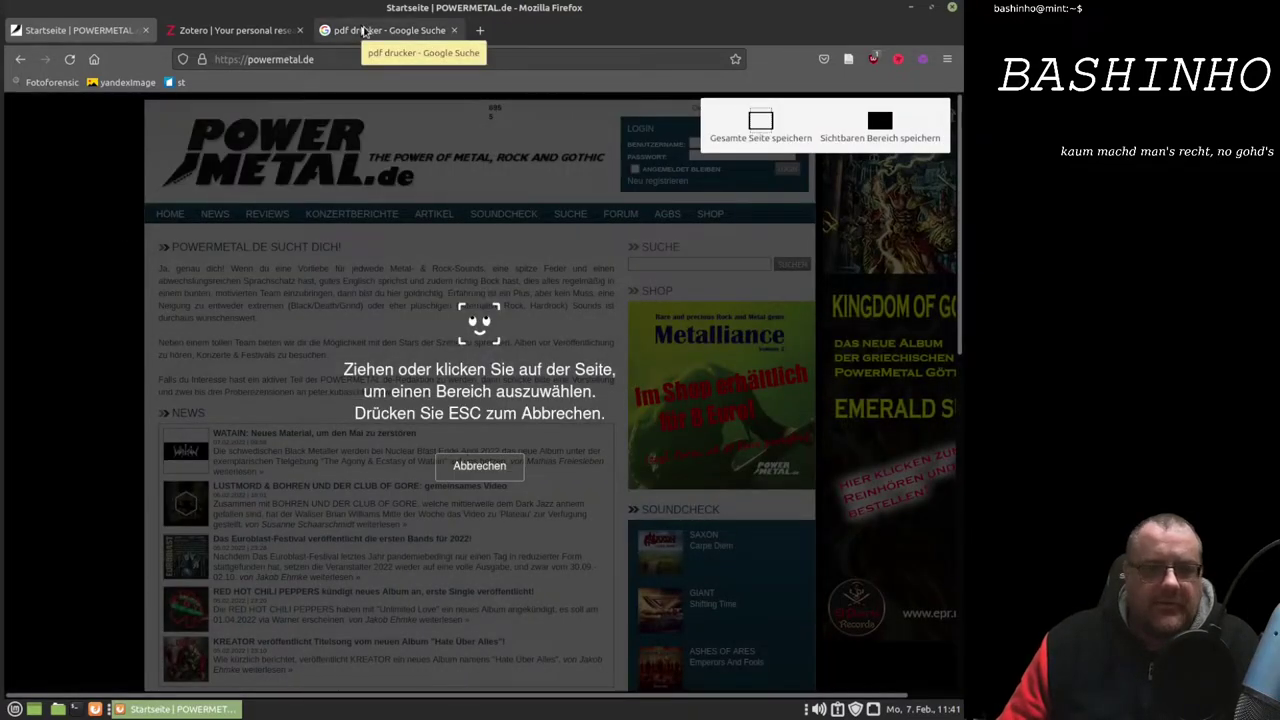
pyautogui.click(365, 31)
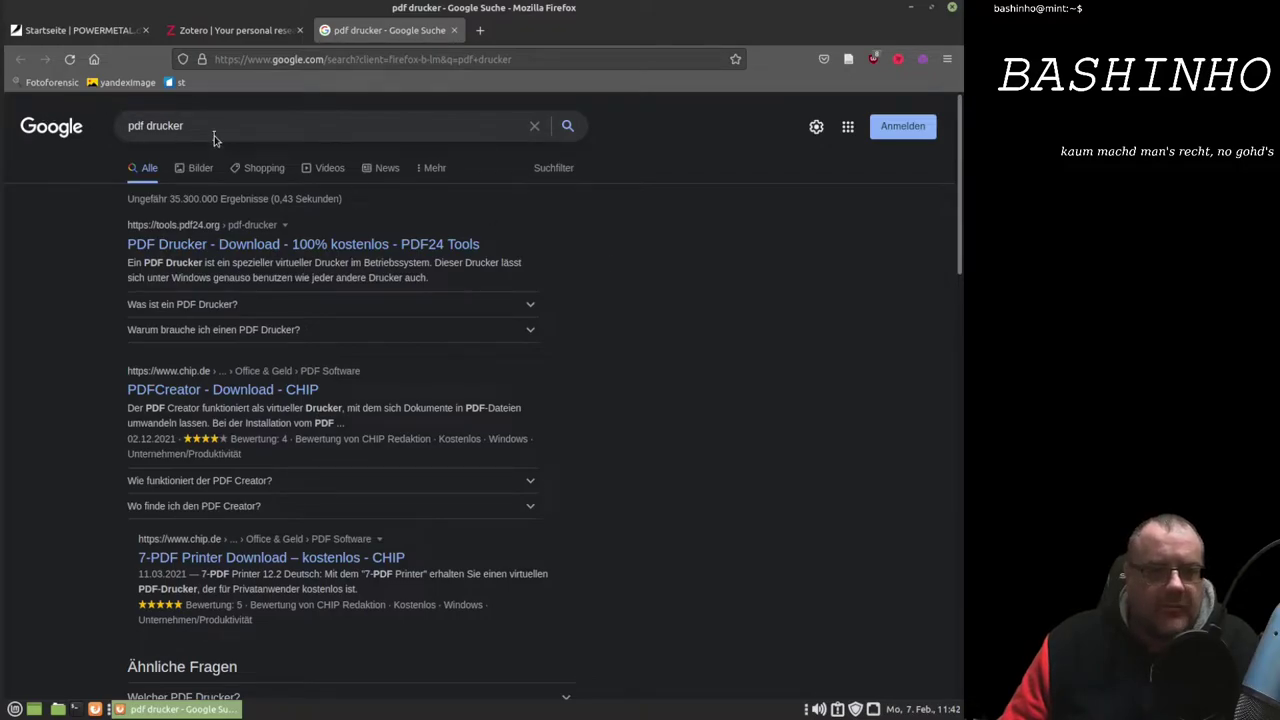
# - Scroll up and down through the 'pdf drucker' Google results listing PDF printer downloads
pyautogui.scroll(-2, 238, 262)
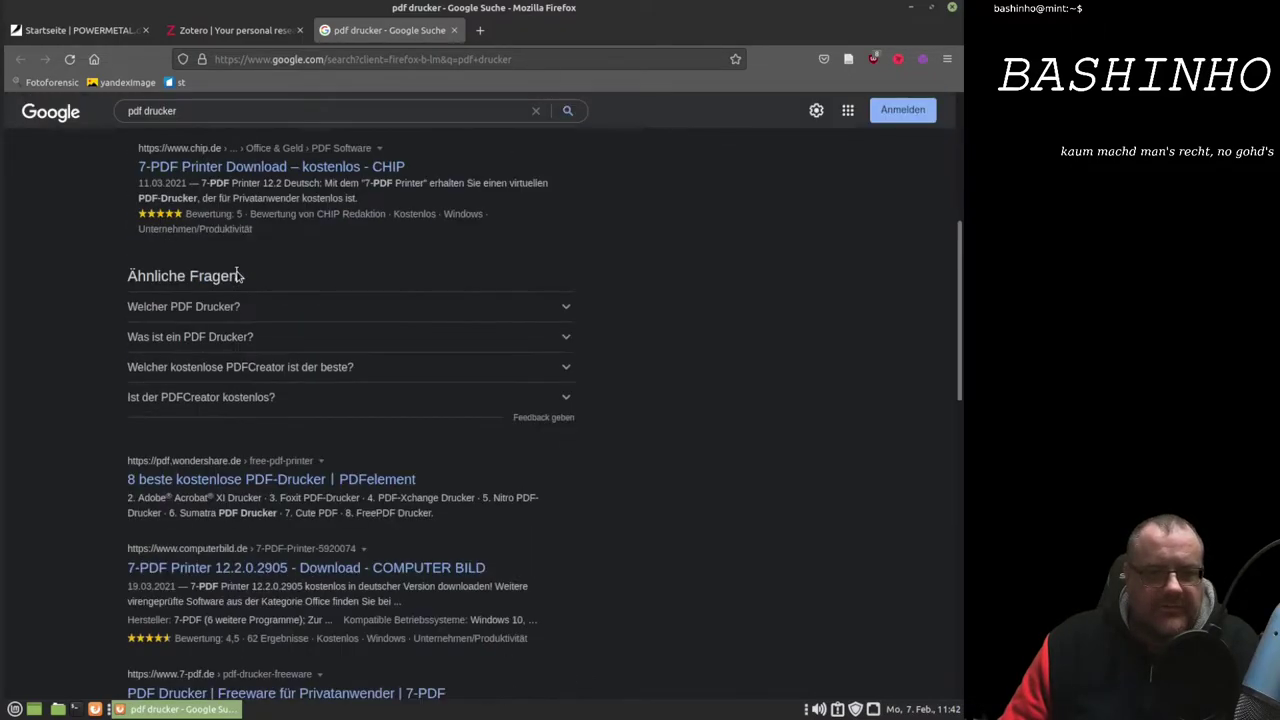
pyautogui.scroll(-4, 238, 276)
pyautogui.scroll(-3, 238, 276)
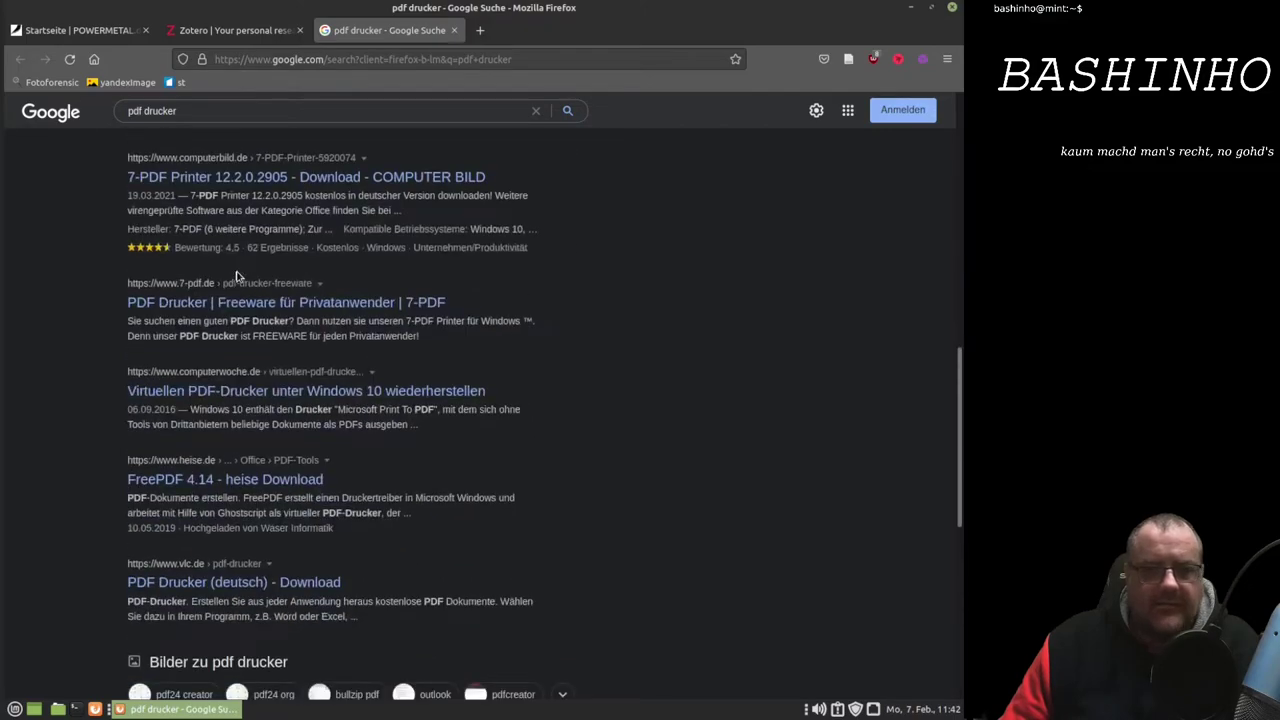
pyautogui.scroll(1, 236, 277)
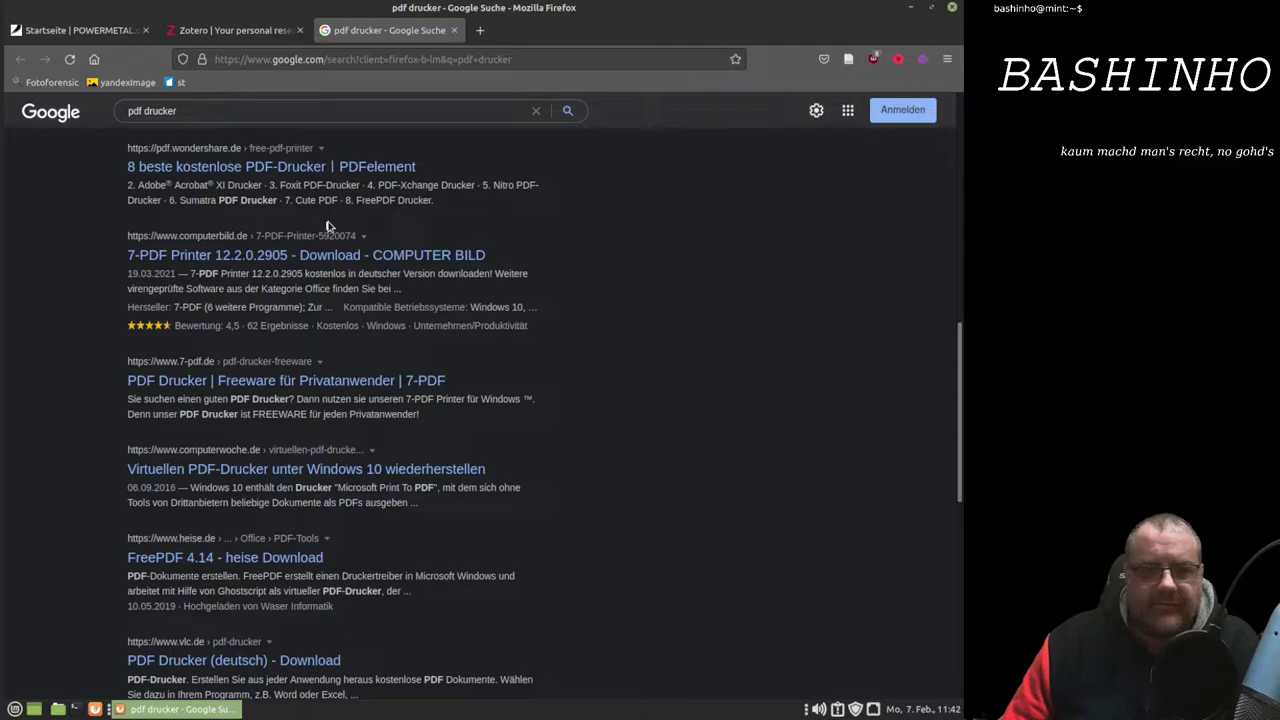
pyautogui.scroll(-2, 327, 226)
pyautogui.scroll(-2, 327, 226)
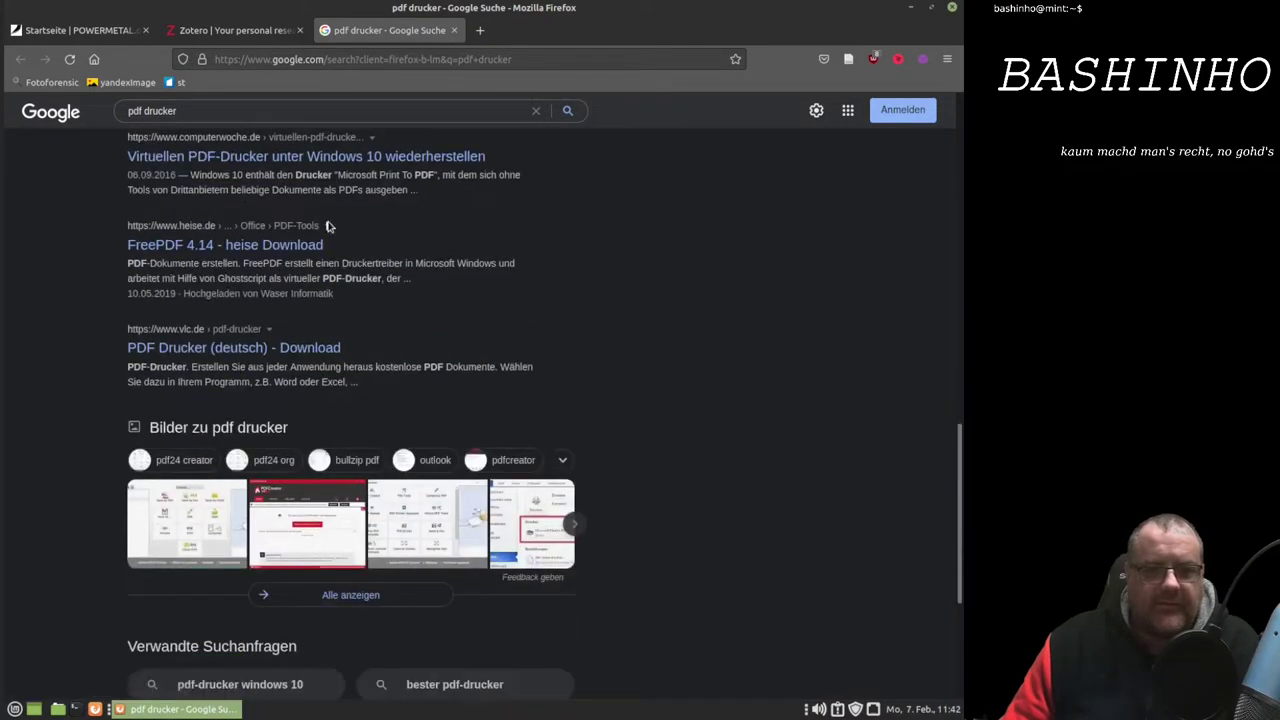
pyautogui.scroll(2, 327, 226)
pyautogui.scroll(2, 327, 224)
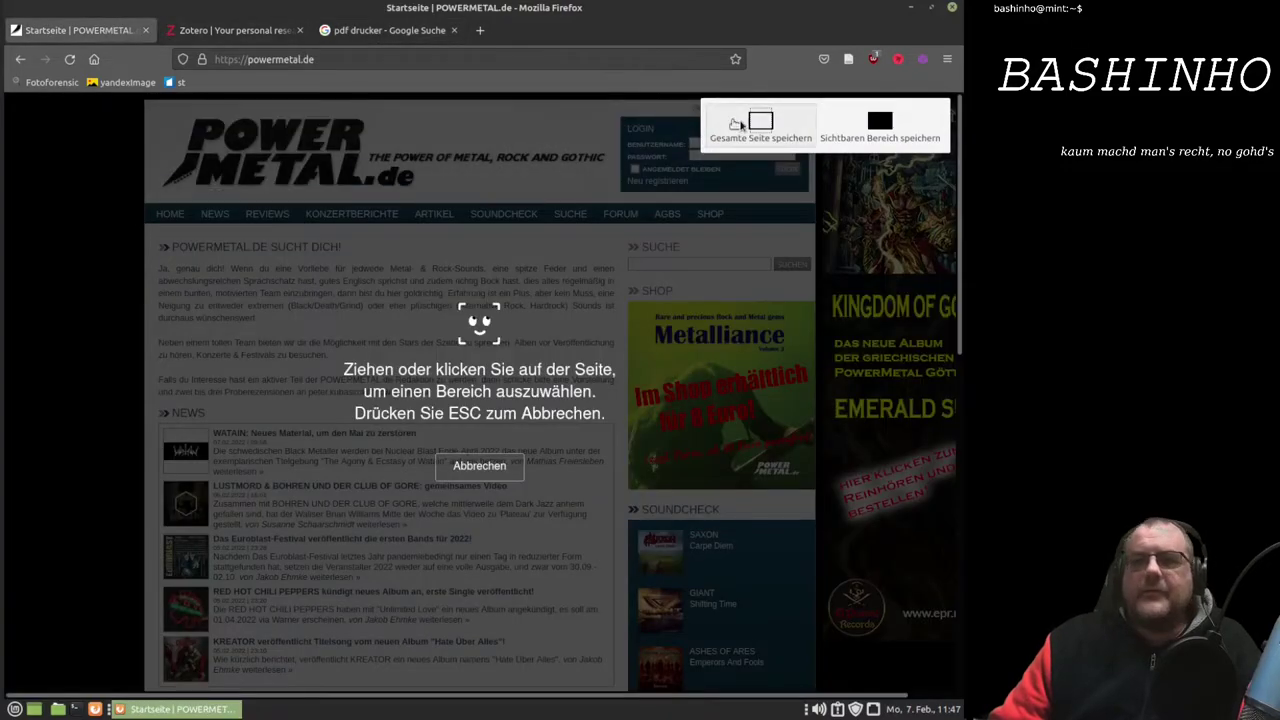
# - Mark the login box as the screenshot area, then close the screenshot tool without saving
pyautogui.click(777, 186)
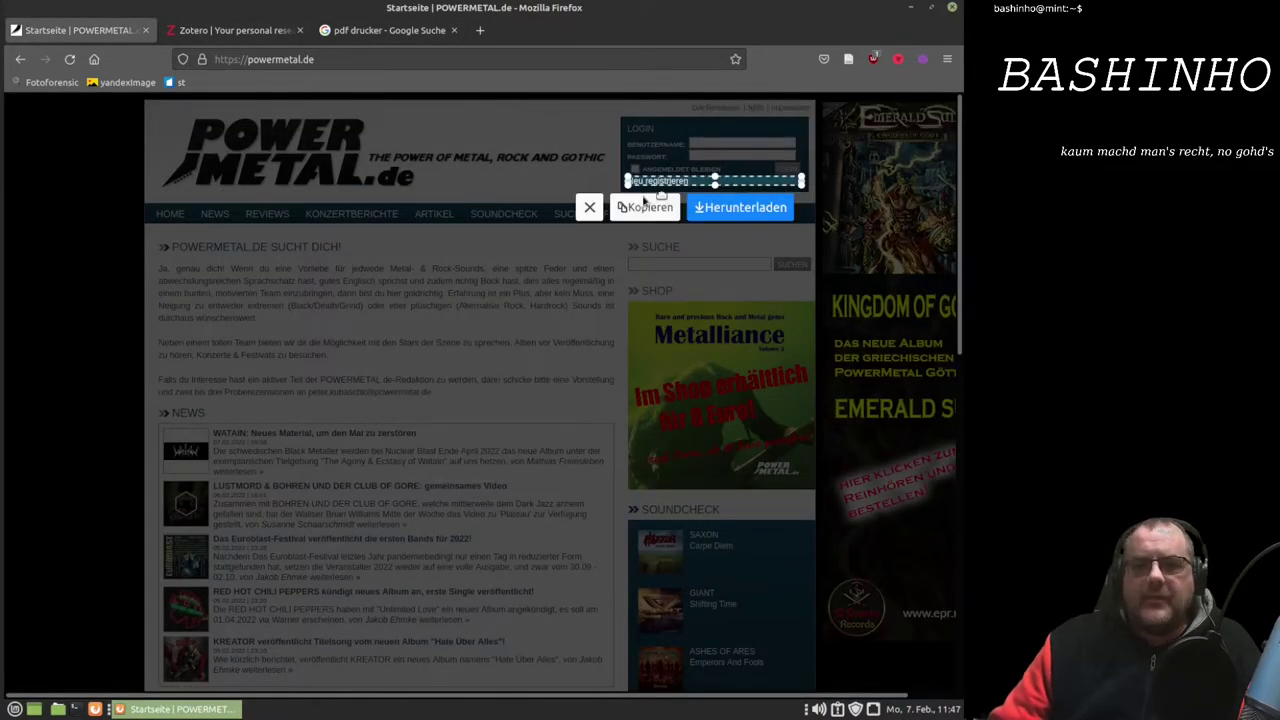
pyautogui.click(587, 209)
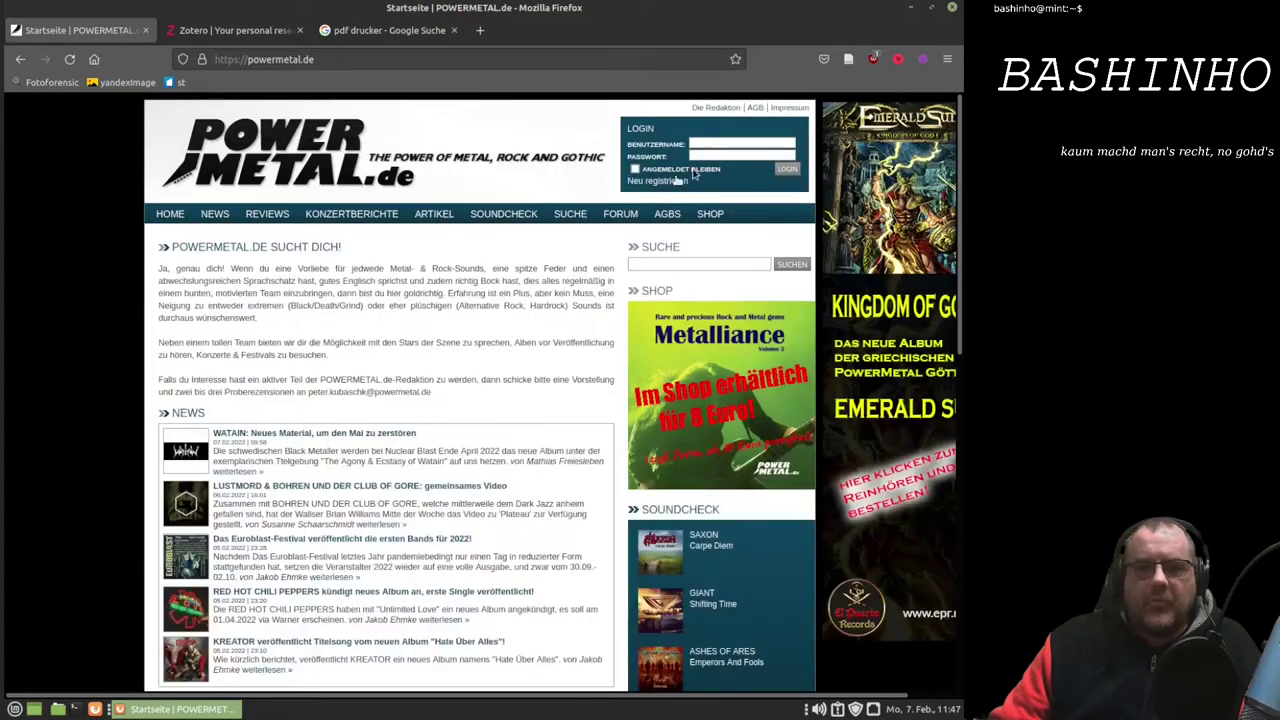
# - Save the page as 'Webseite, komplett' into Downloads, then launch the file manager
pyautogui.click(949, 62)
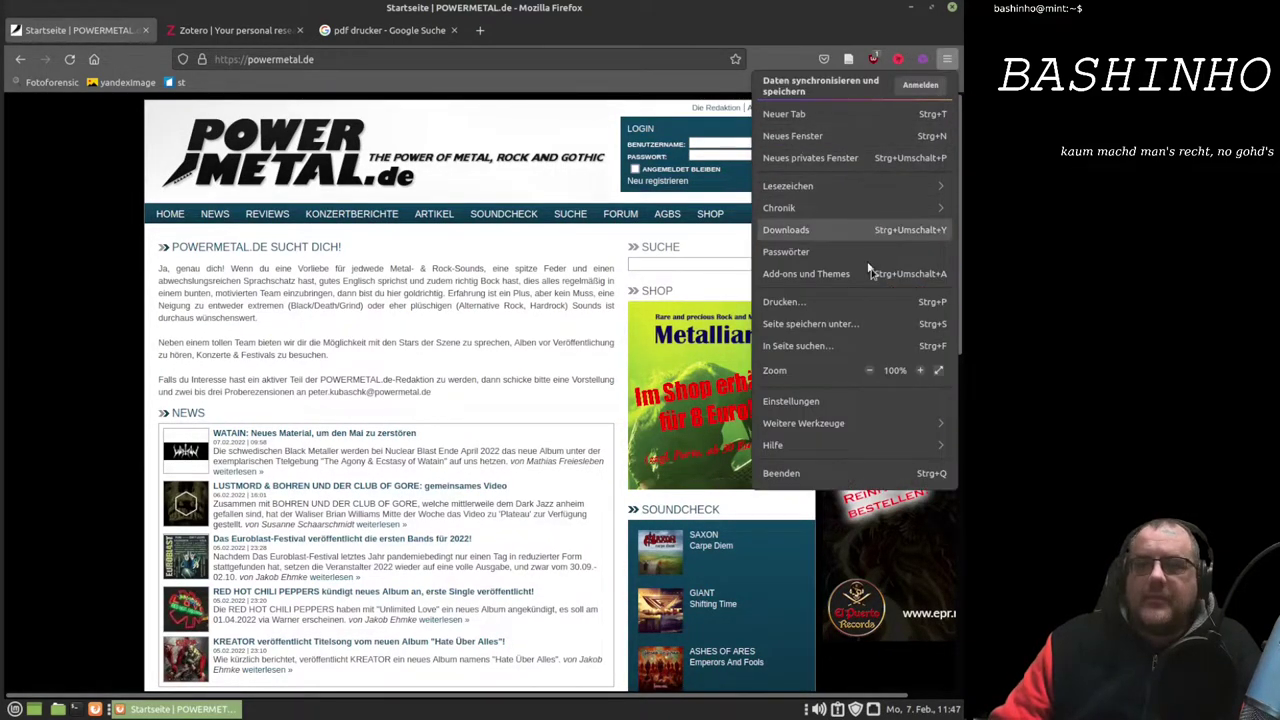
pyautogui.click(850, 330)
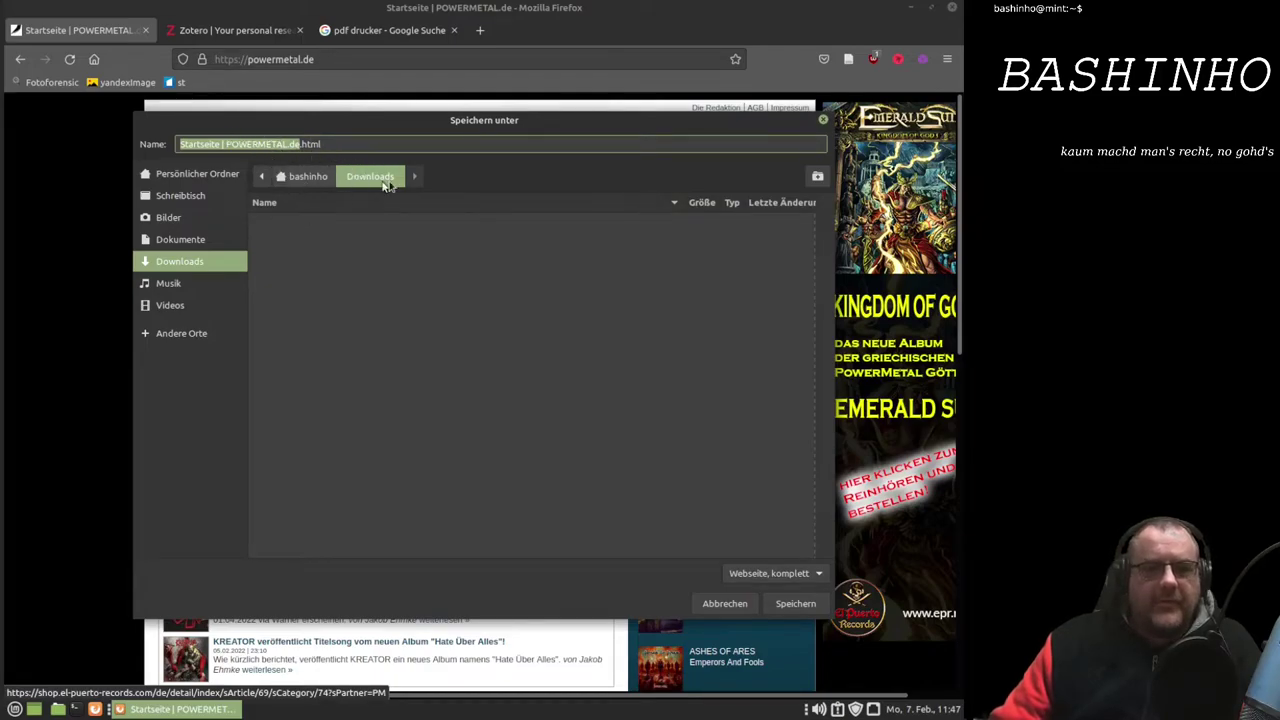
pyautogui.click(790, 604)
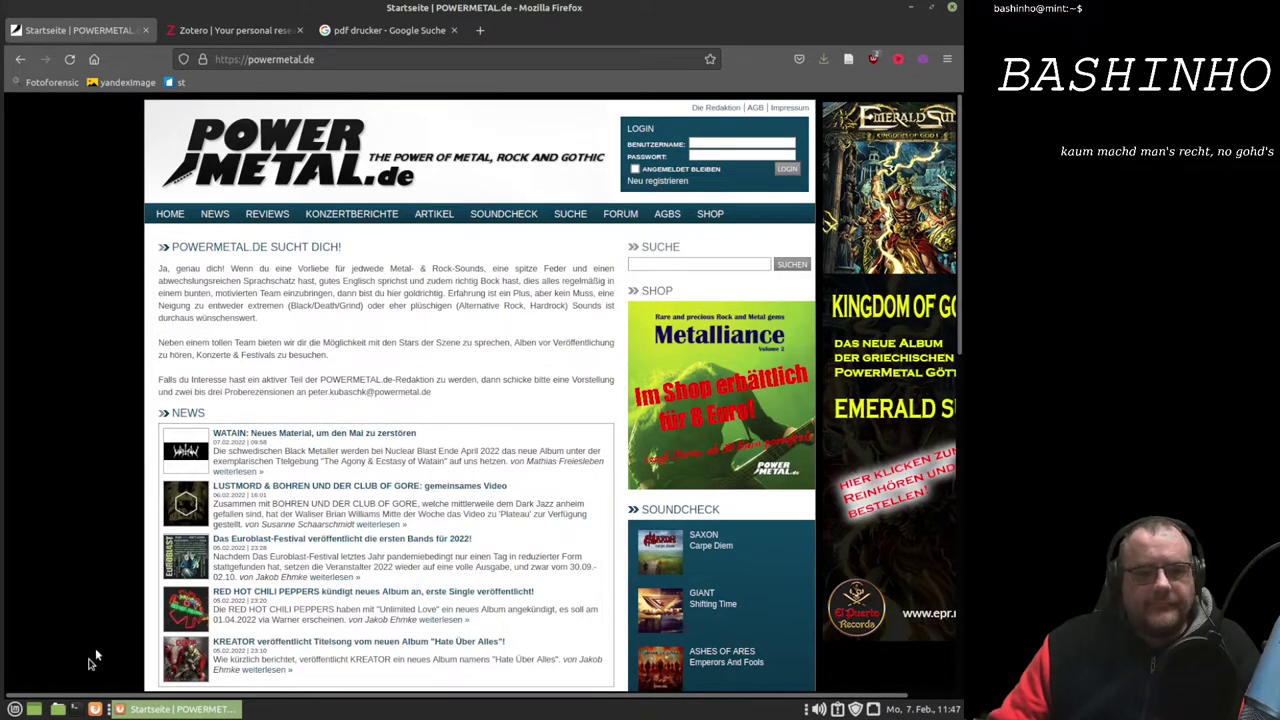
pyautogui.click(57, 709)
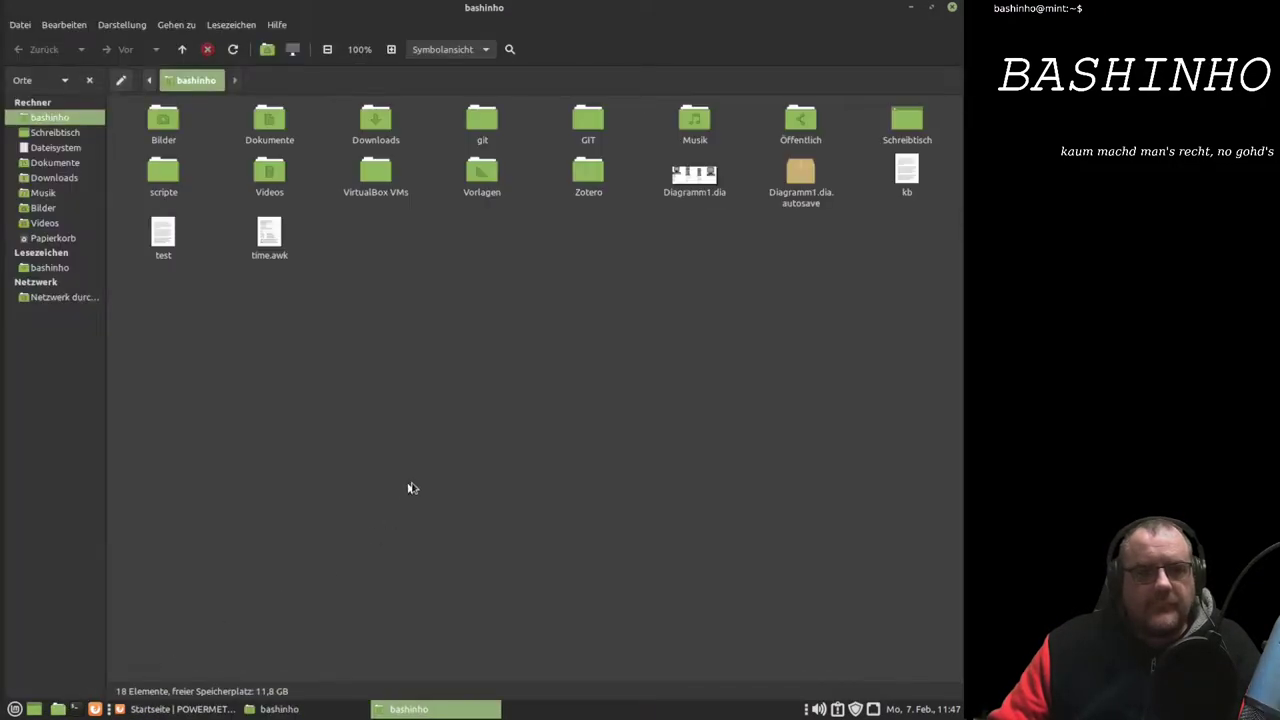
# - In Downloads, inspect the page's '-Dateien' resources folder, then open 'Startseite | POWERMETAL.de.html' in Firefox
pyautogui.click(54, 178)
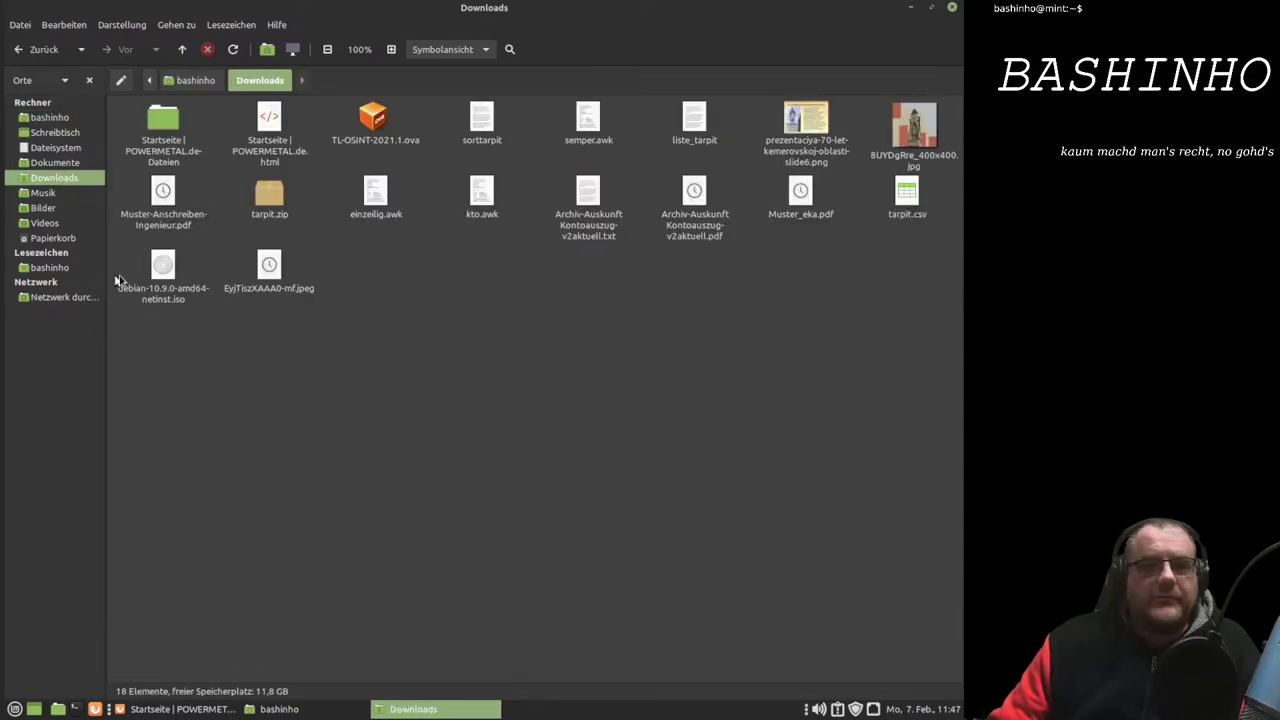
pyautogui.click(272, 135)
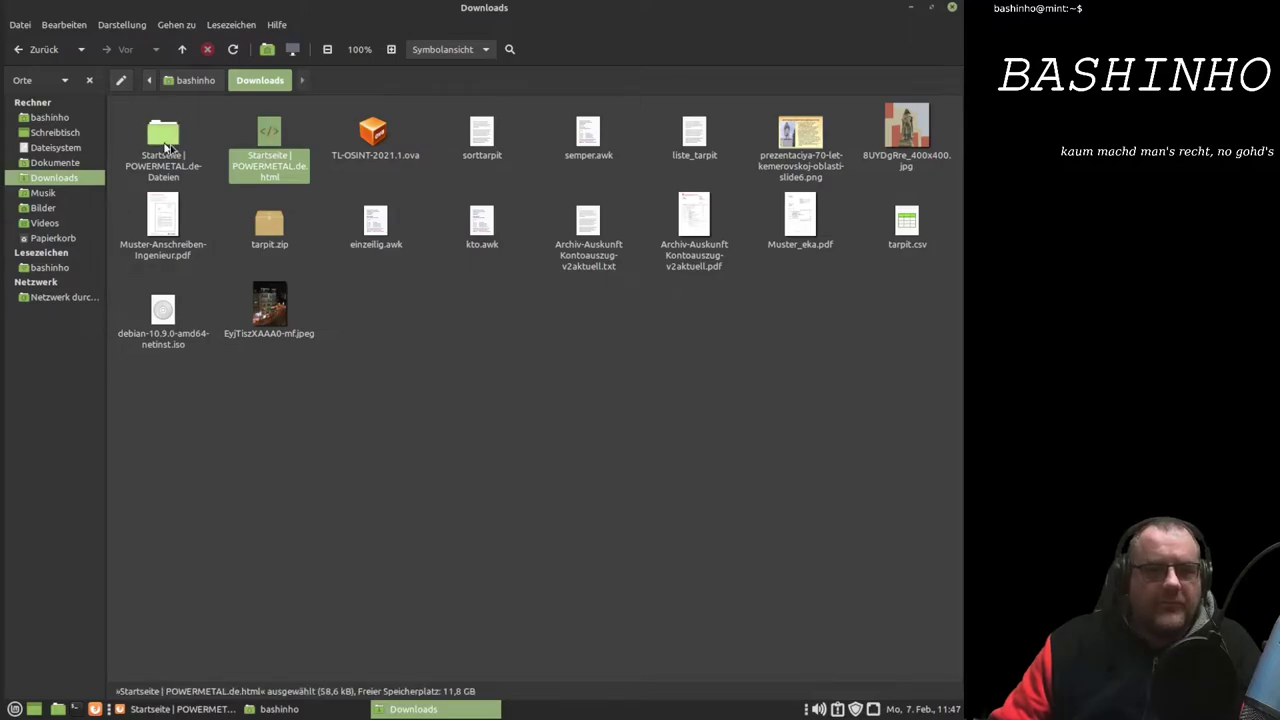
pyautogui.doubleClick(165, 143)
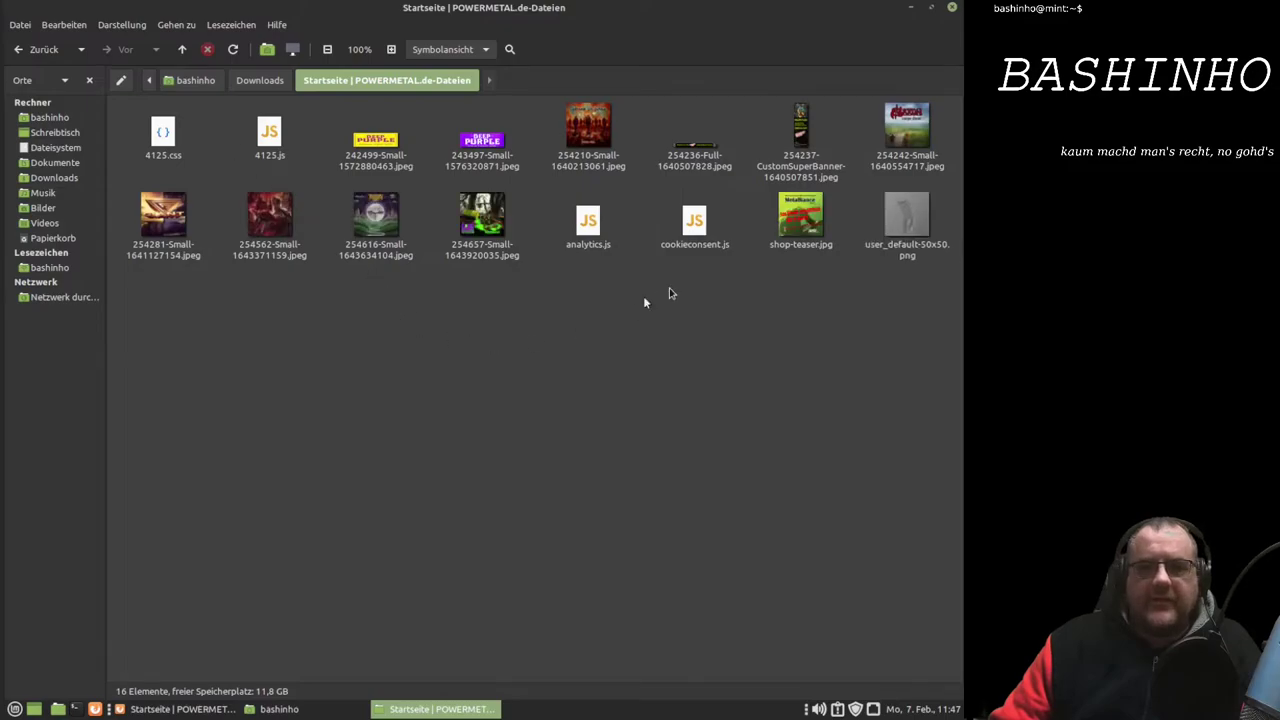
pyautogui.click(593, 227)
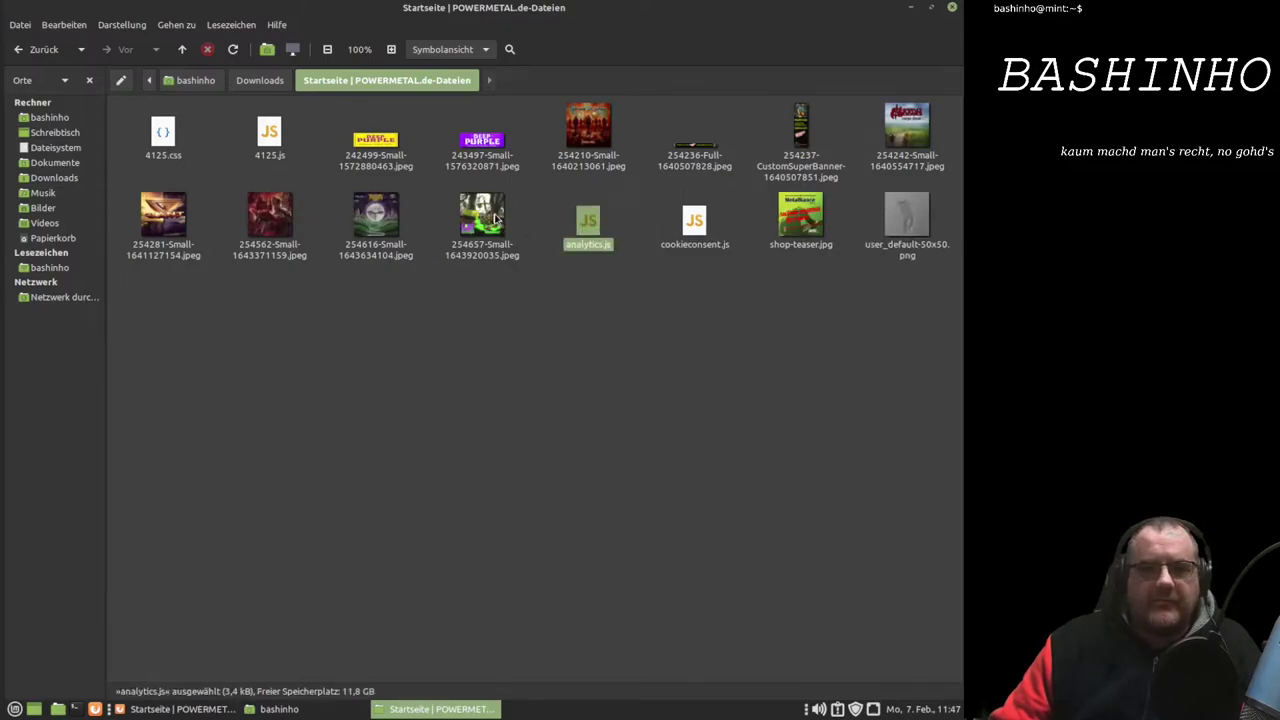
pyautogui.click(258, 88)
pyautogui.doubleClick(267, 148)
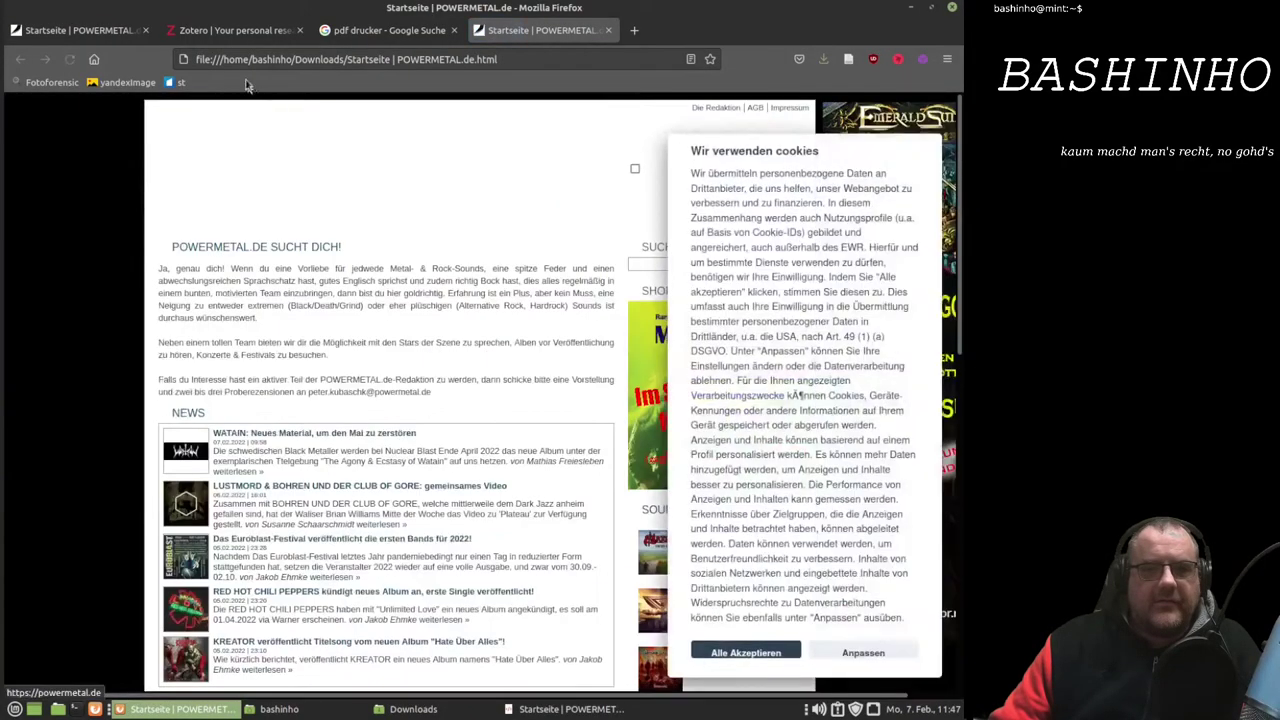
# - Show the saved page's file:// path in the address bar and scroll through the local copy
pyautogui.click(206, 59)
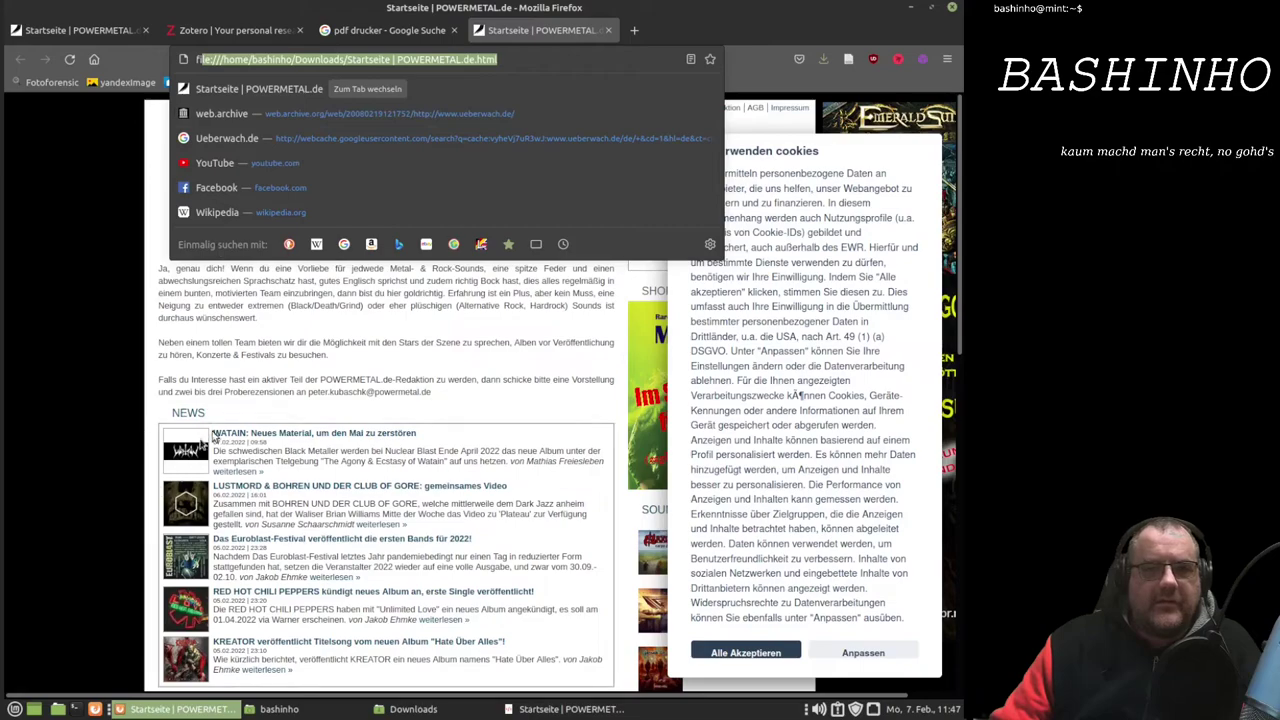
pyautogui.click(396, 344)
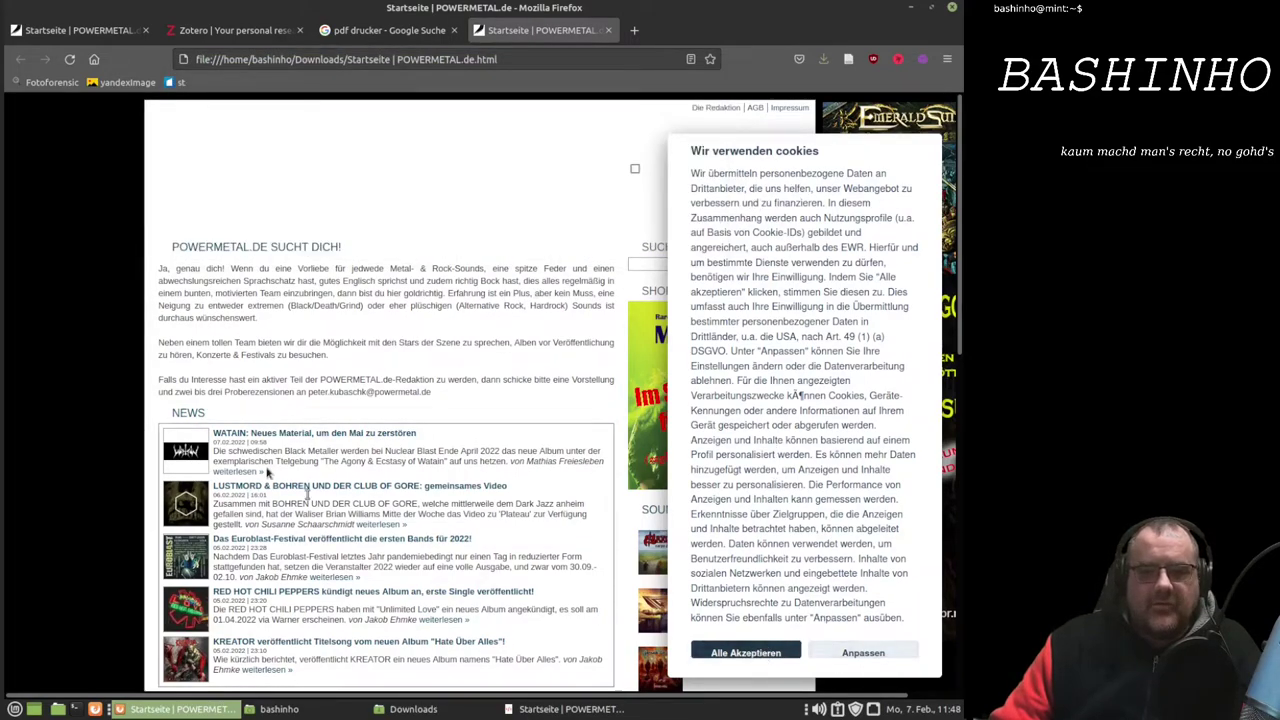
pyautogui.scroll(-1, 344, 420)
pyautogui.scroll(1, 344, 420)
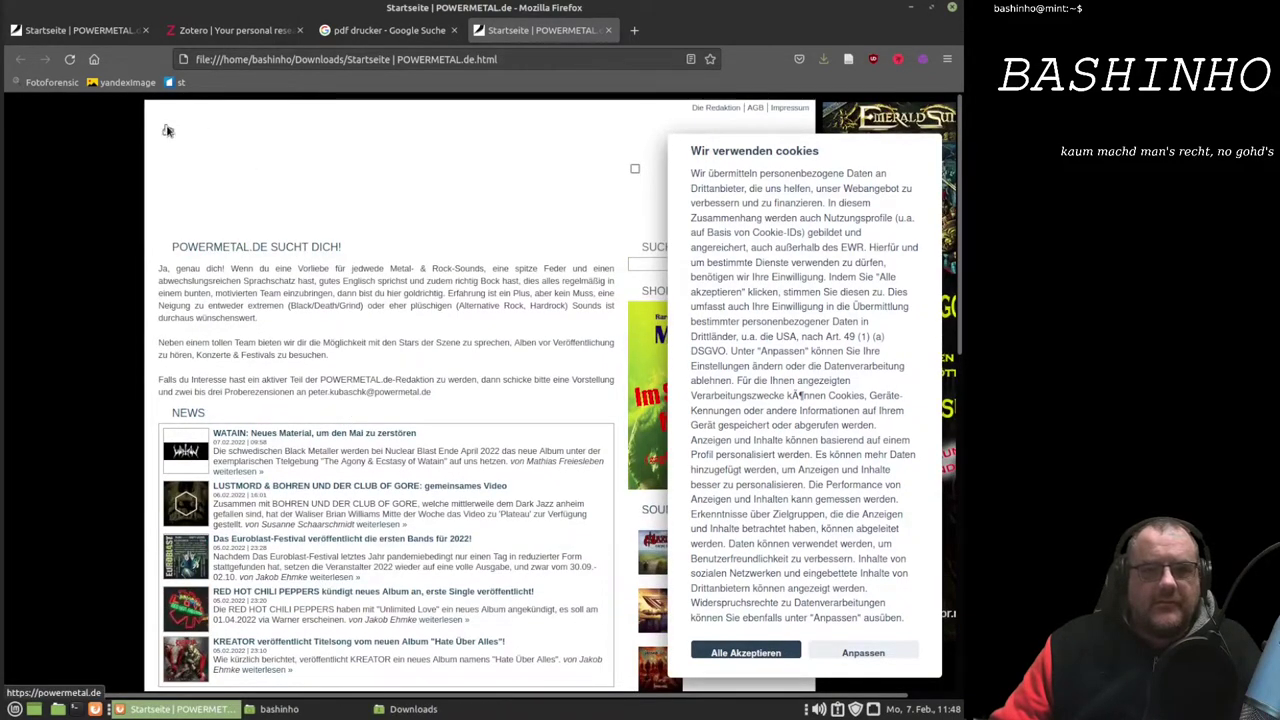
pyautogui.scroll(-9, 420, 400)
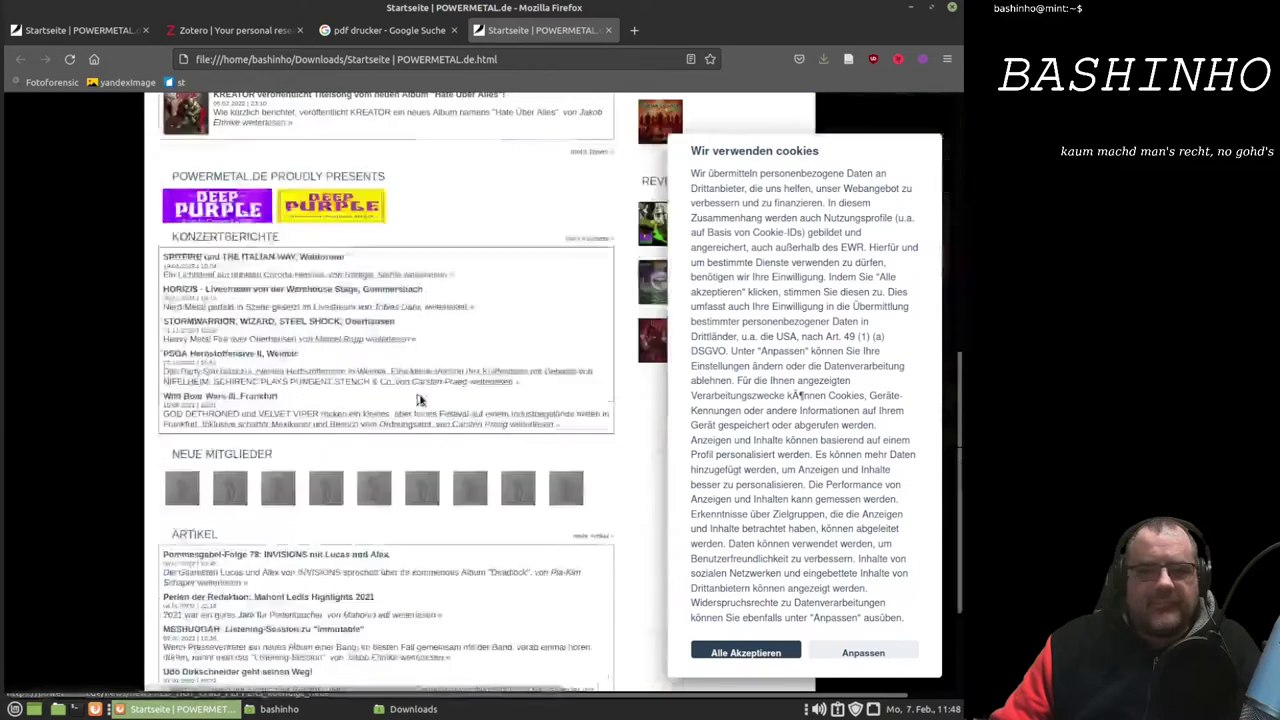
pyautogui.scroll(-2, 420, 400)
pyautogui.scroll(10, 420, 400)
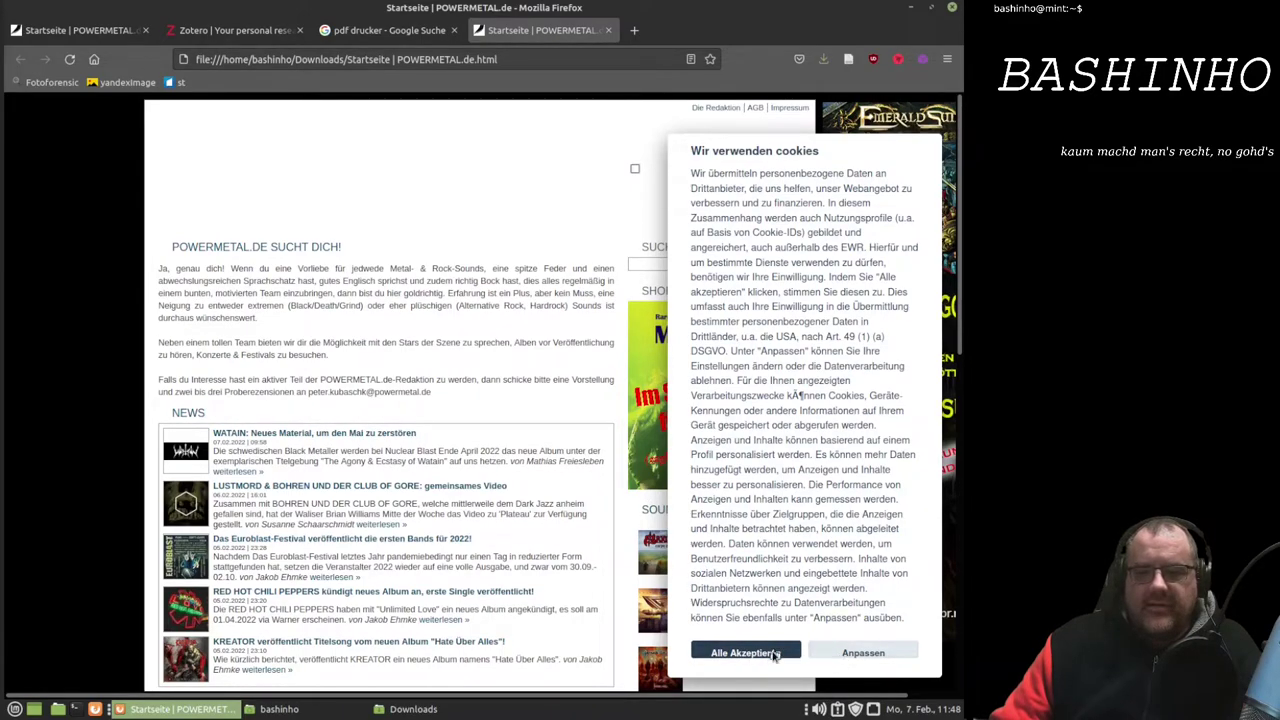
pyautogui.scroll(-3, 577, 569)
pyautogui.scroll(-2, 577, 569)
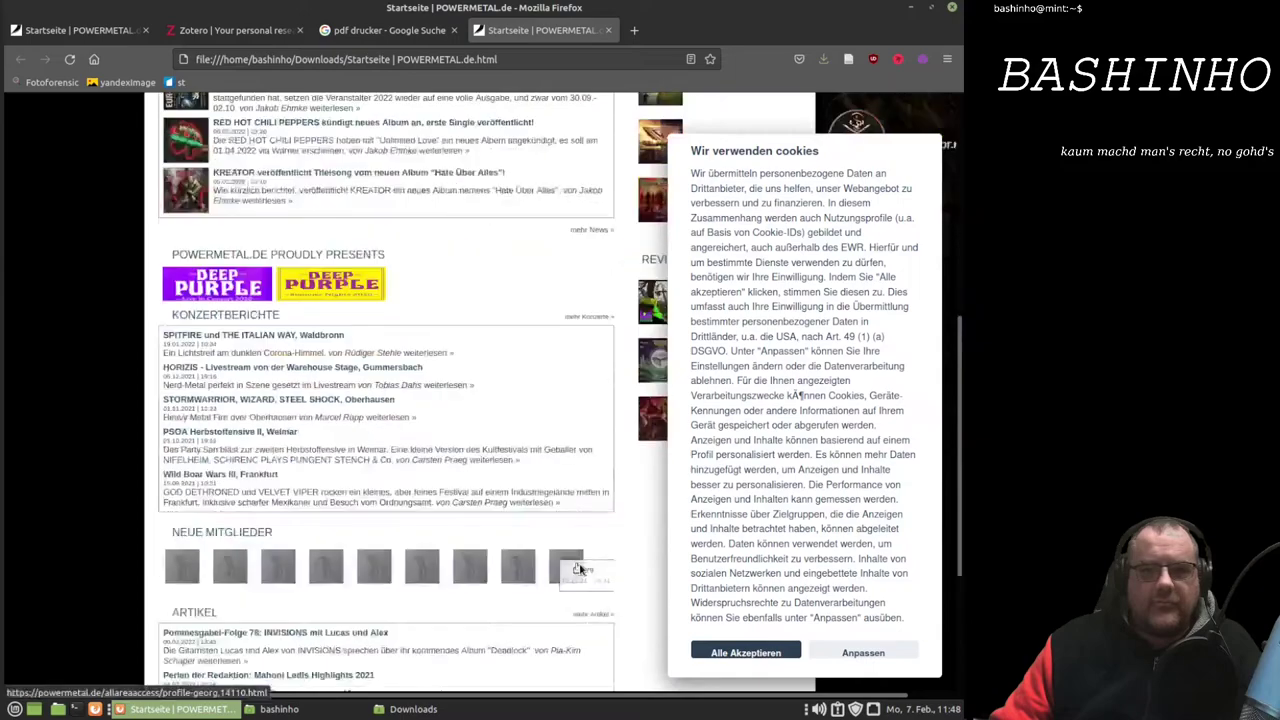
pyautogui.scroll(1, 575, 569)
pyautogui.scroll(4, 560, 555)
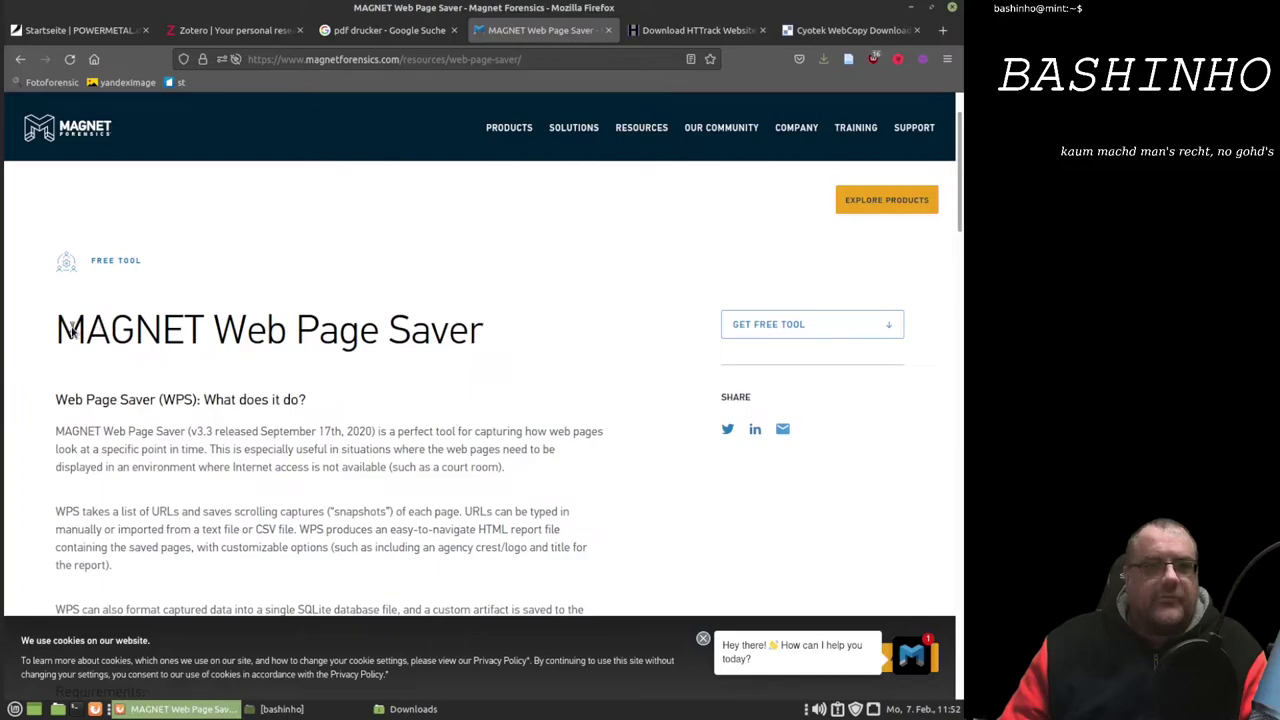
# - Browse the MAGNET Web Page Saver page, then switch to the HTTrack Website Copier 3.49-2 download tab
pyautogui.scroll(-5, 253, 356)
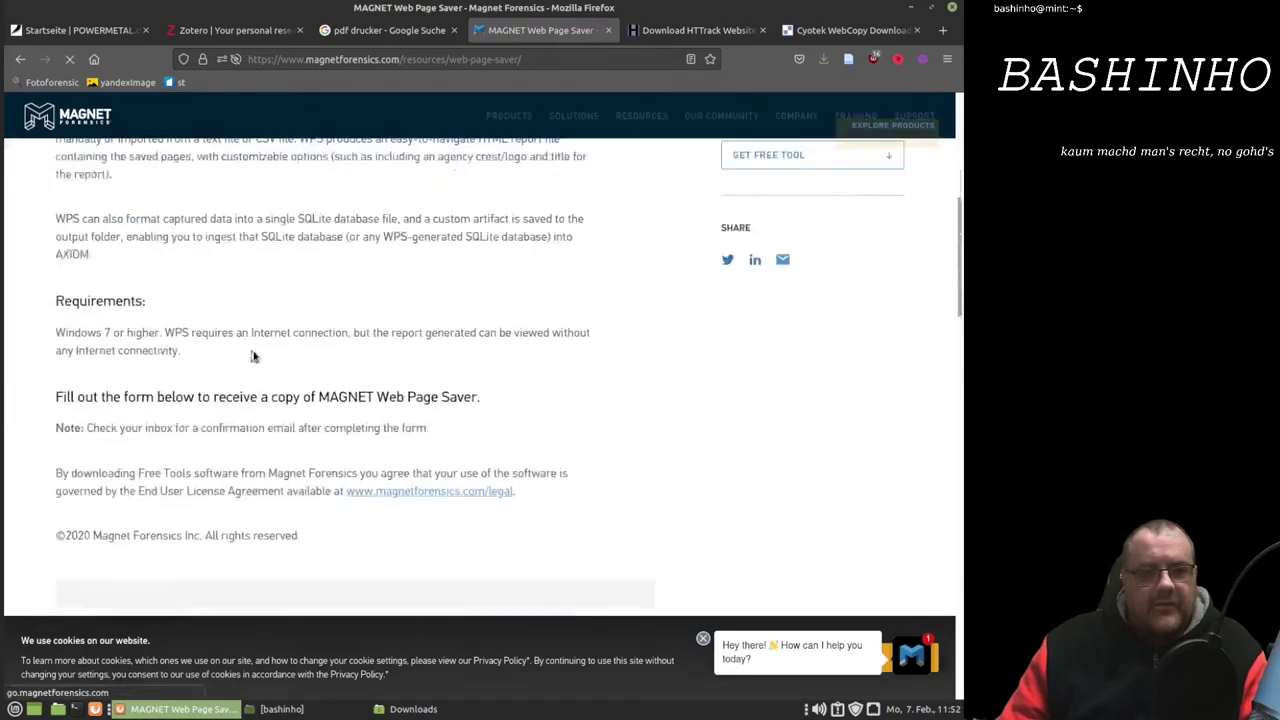
pyautogui.scroll(-4, 253, 356)
pyautogui.scroll(-2, 251, 354)
pyautogui.scroll(4, 253, 352)
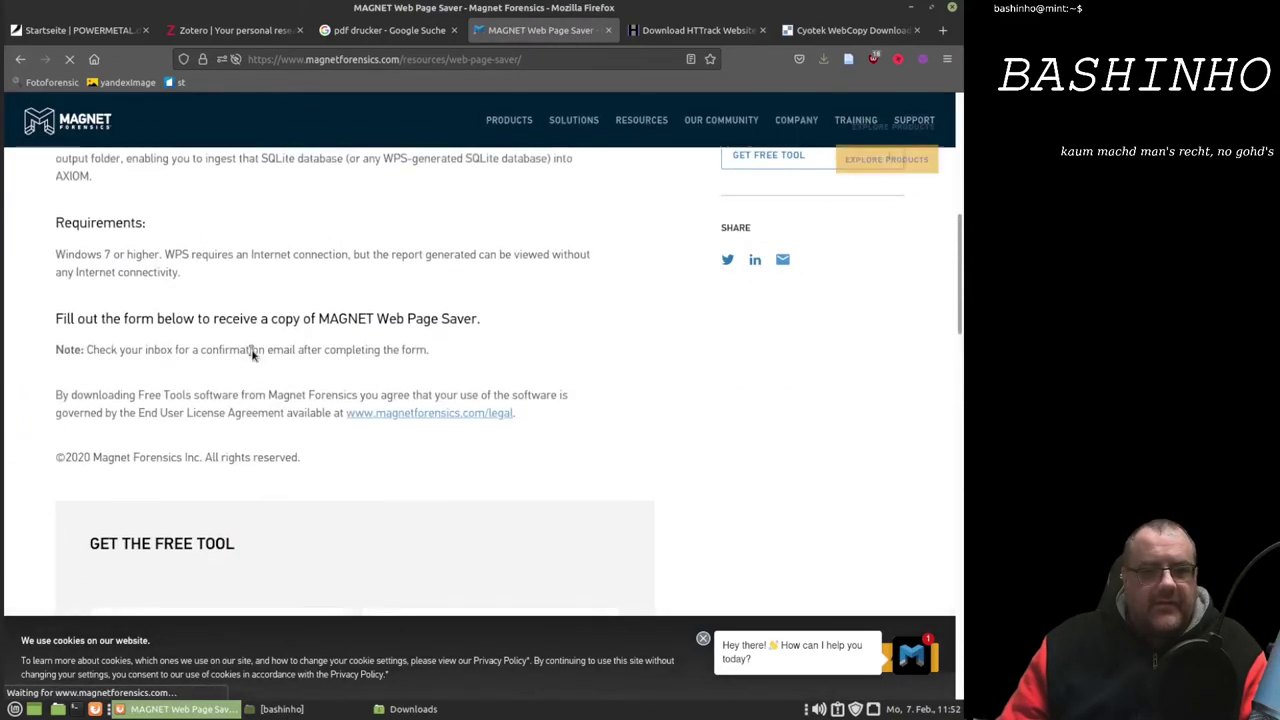
pyautogui.scroll(2, 245, 352)
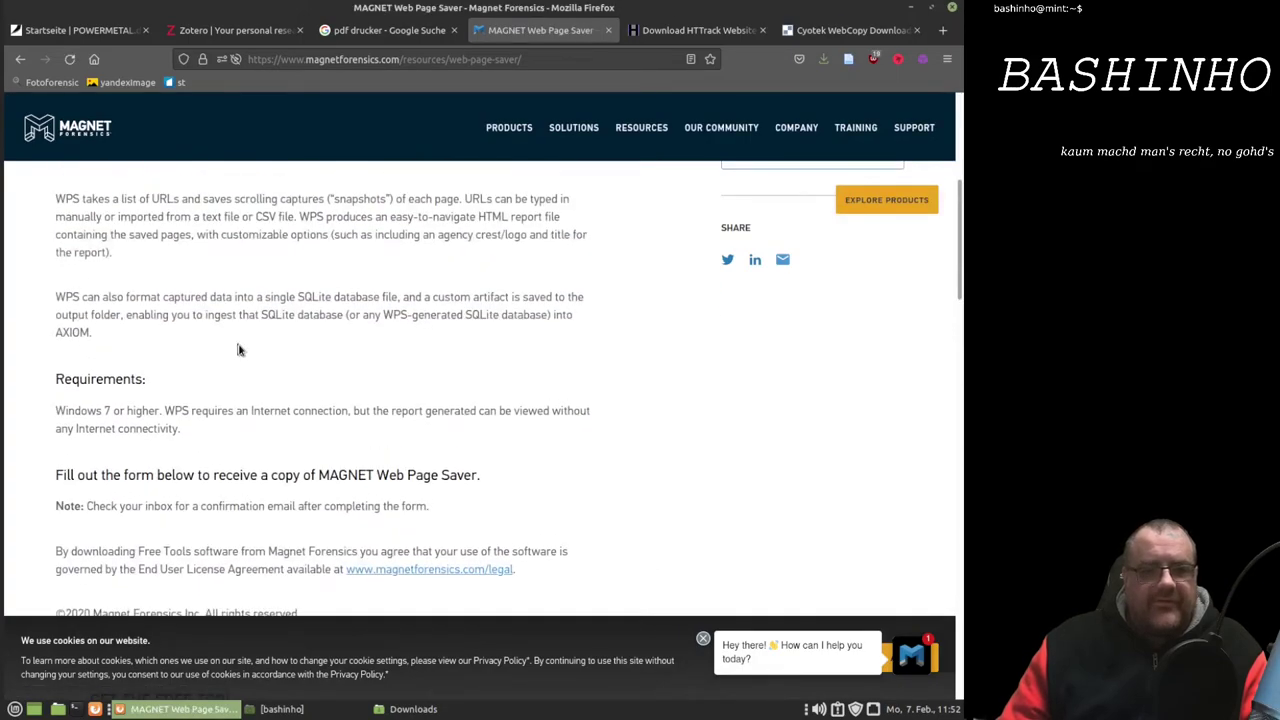
pyautogui.scroll(1, 238, 349)
pyautogui.scroll(2, 240, 346)
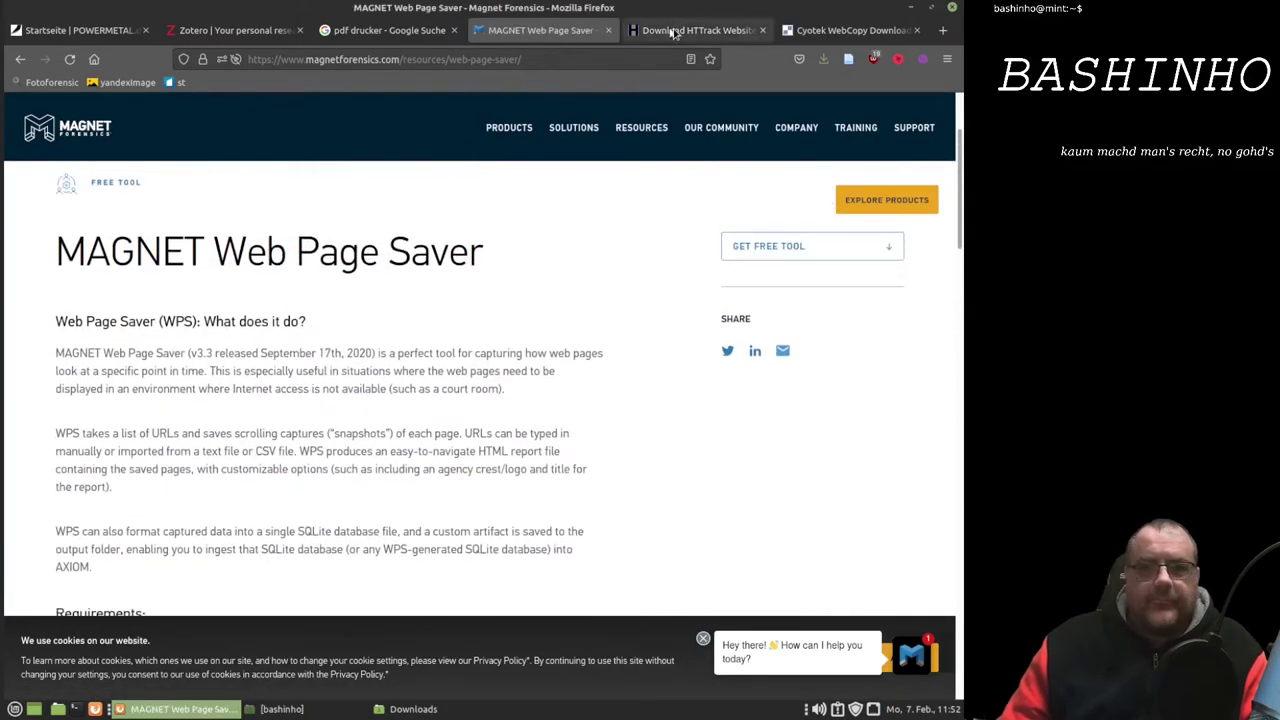
pyautogui.click(675, 33)
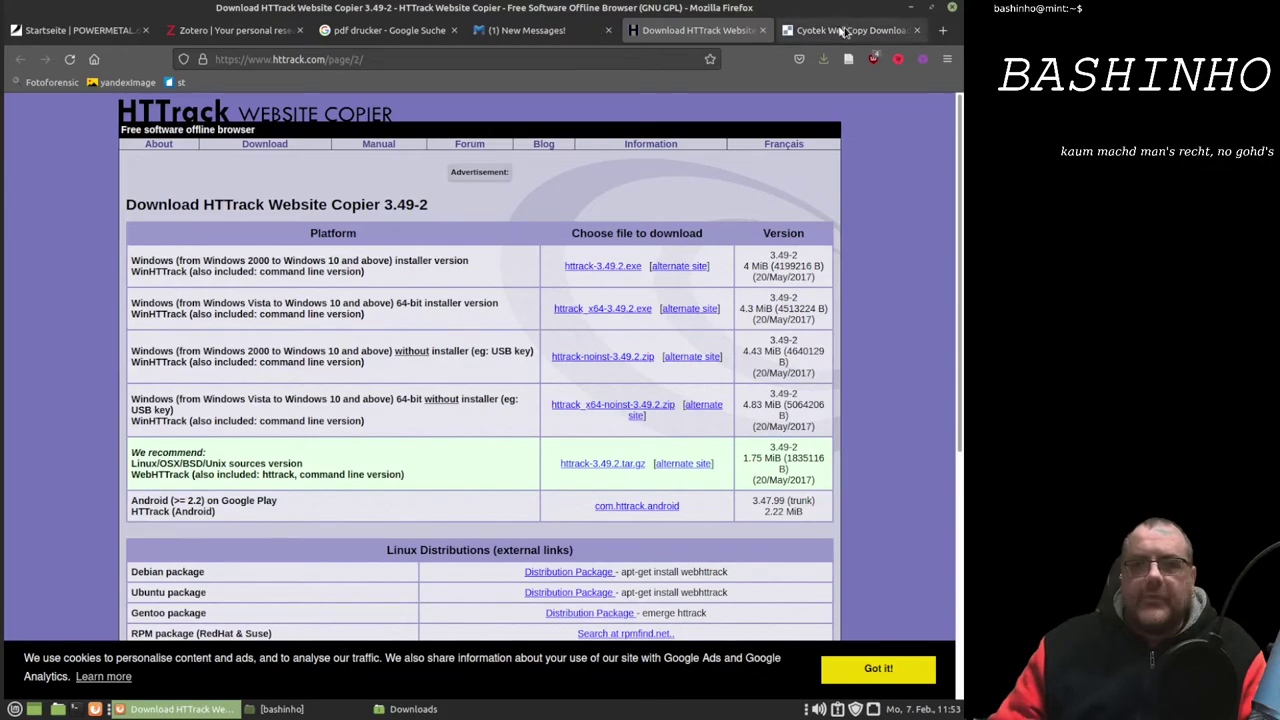
# - Switch to the Cyotek WebCopy Downloads tab listing the 1.9.0.822 installers
pyautogui.click(842, 32)
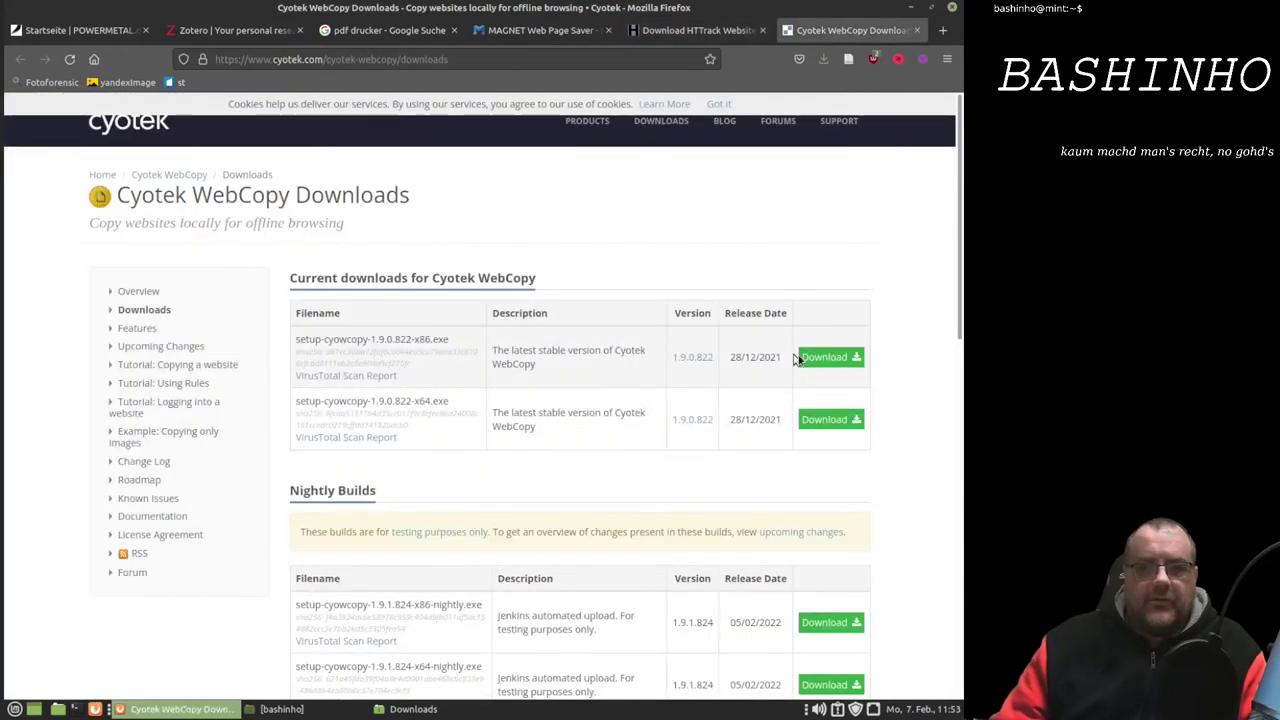